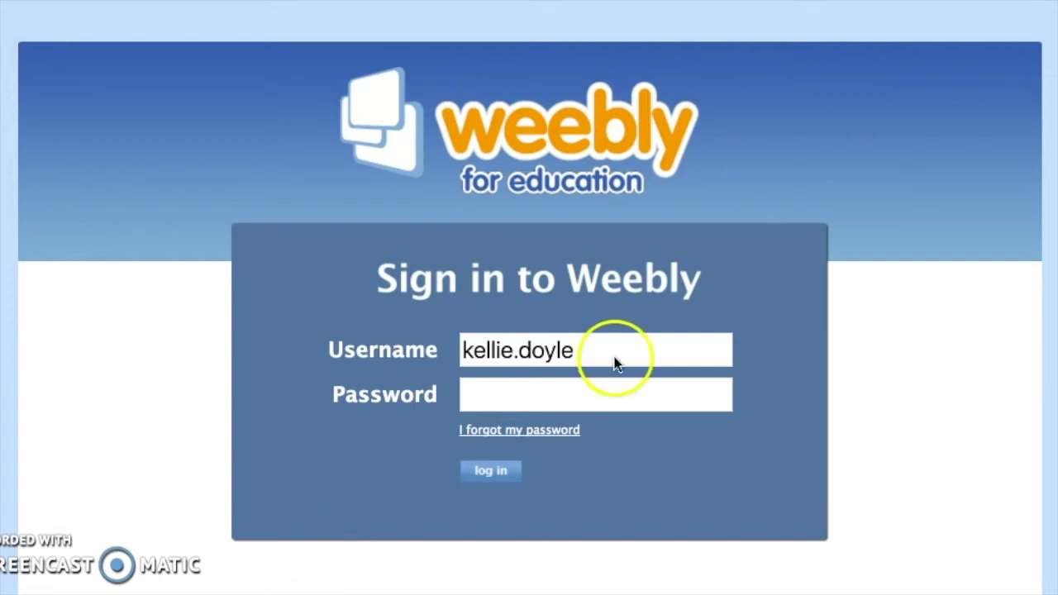
# Step: Sign in to Weebly for Education with the student account's username and password
pyautogui.click(514, 395)
pyautogui.click(488, 395)
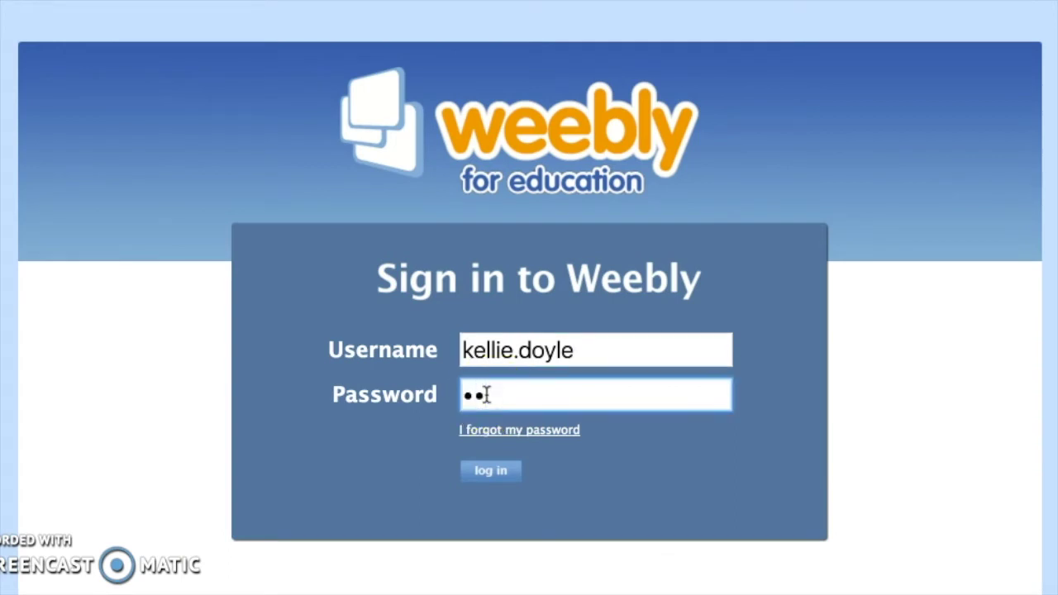
pyautogui.write('••••••••••')
pyautogui.press('Return')
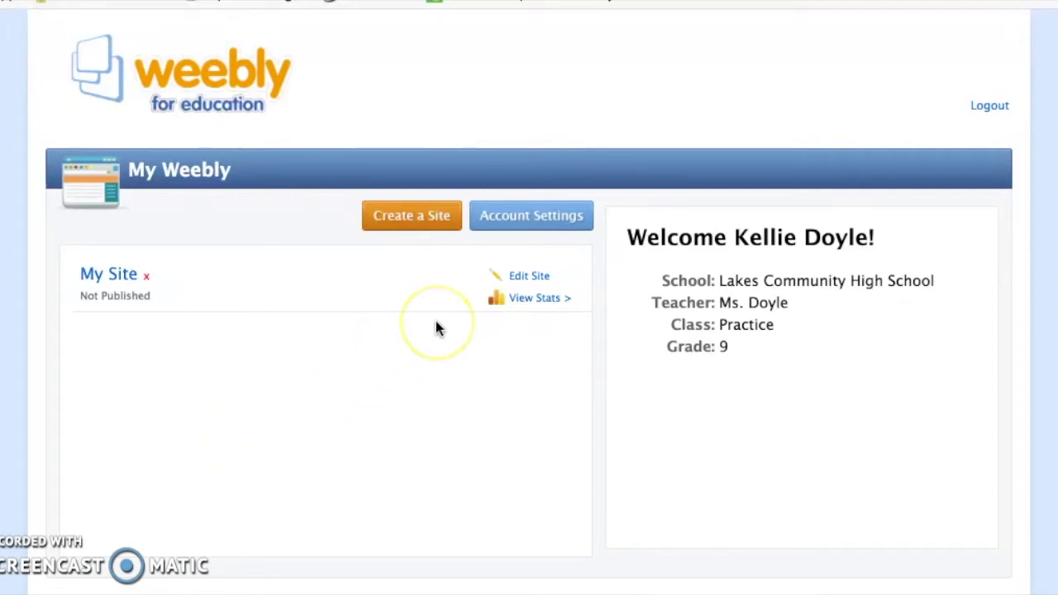
pyautogui.click(516, 217)
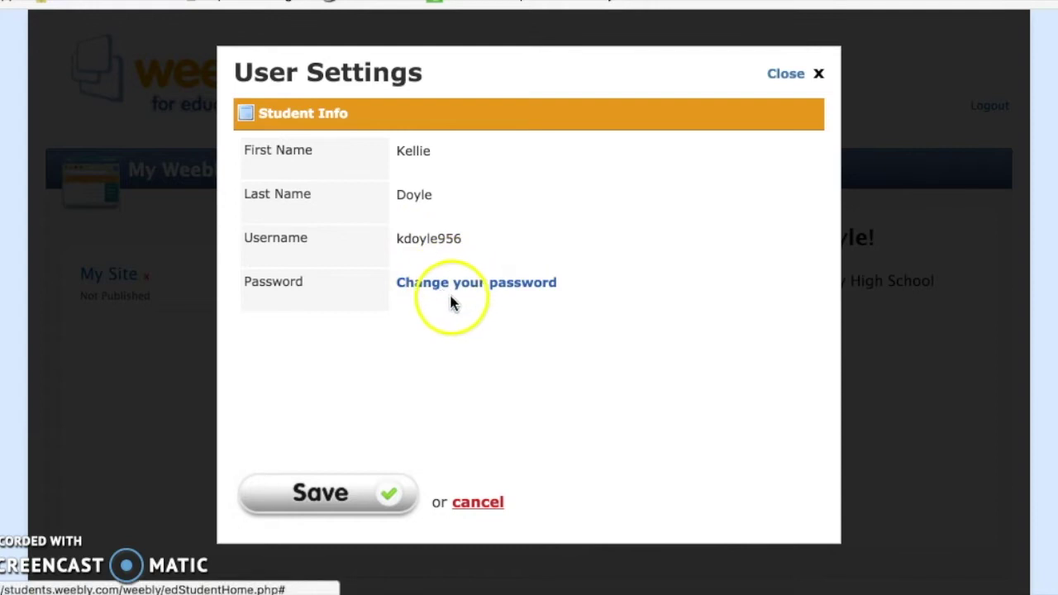
pyautogui.click(487, 283)
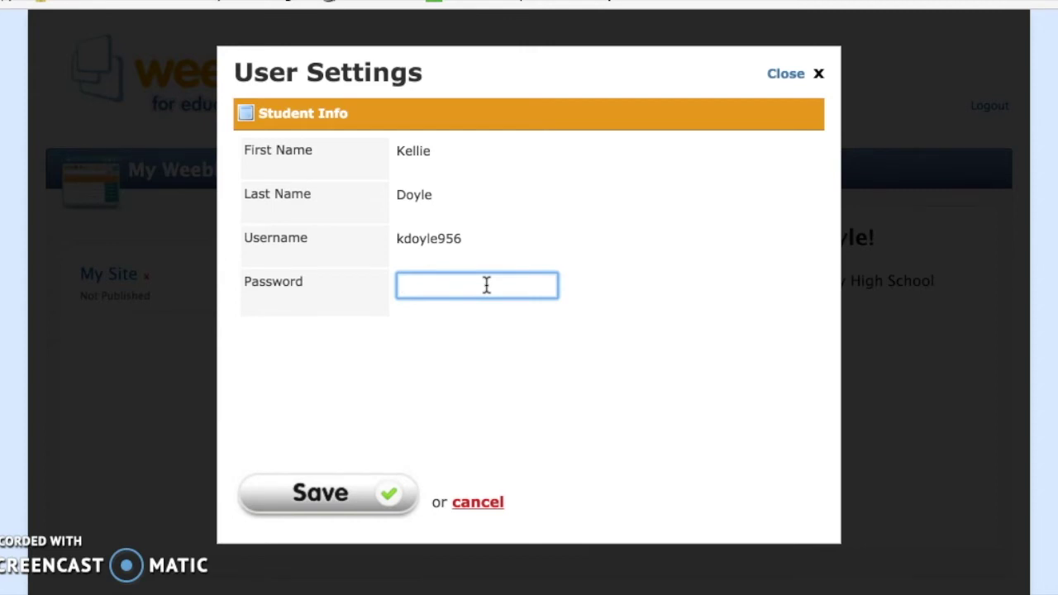
pyautogui.click(478, 502)
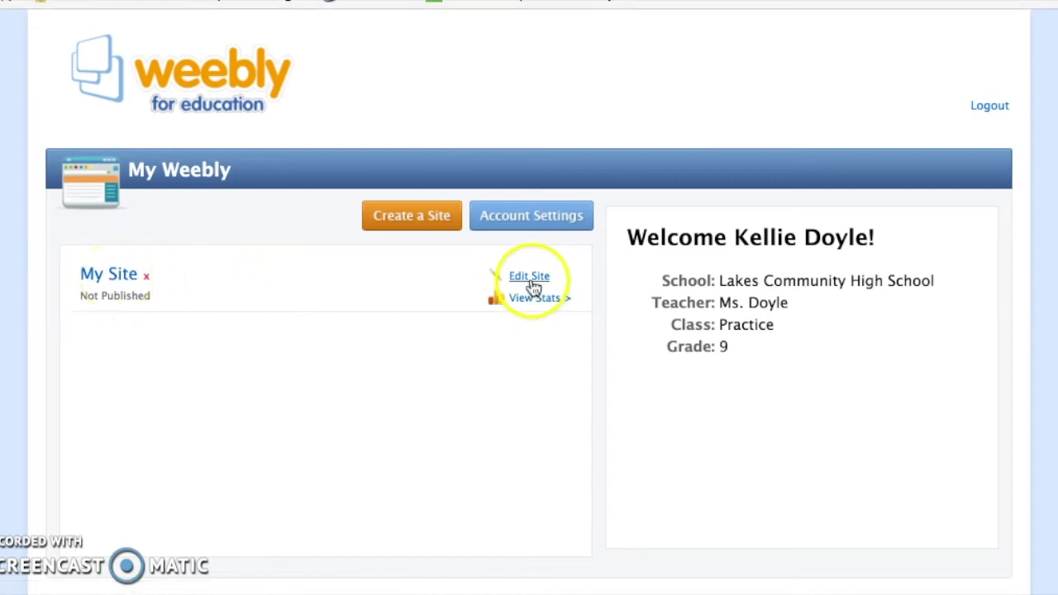
# Step: Open My Site in the editor and reserve an available weebly.com subdomain ending in 22
pyautogui.click(116, 287)
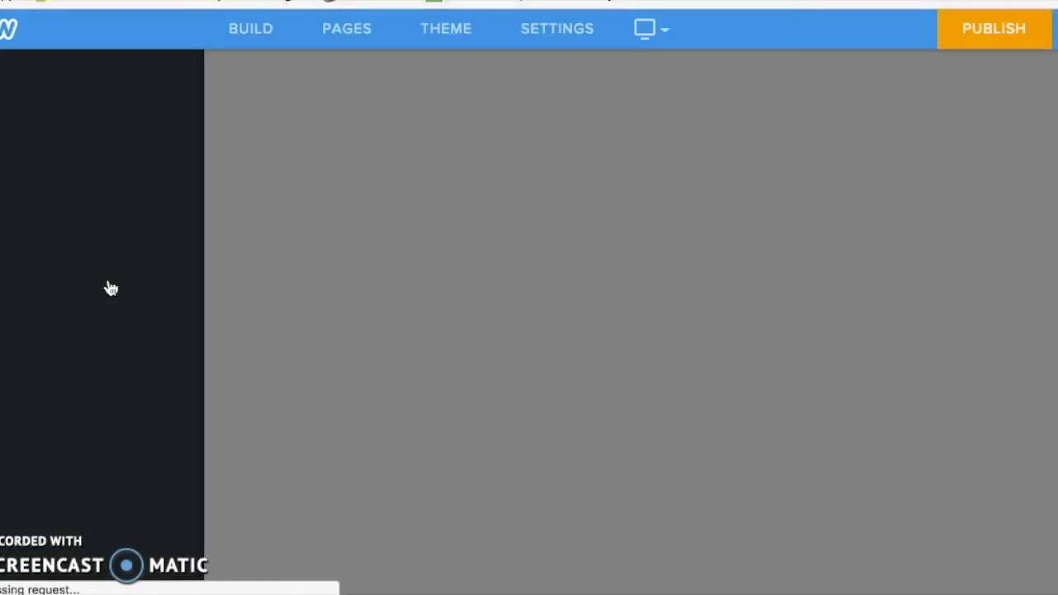
pyautogui.click(302, 307)
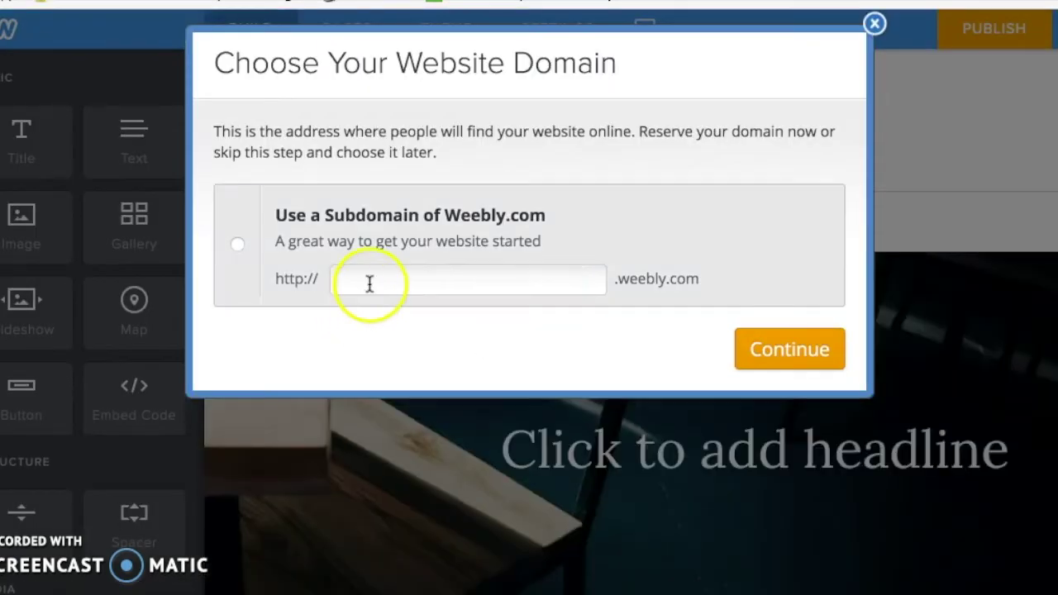
pyautogui.click(369, 282)
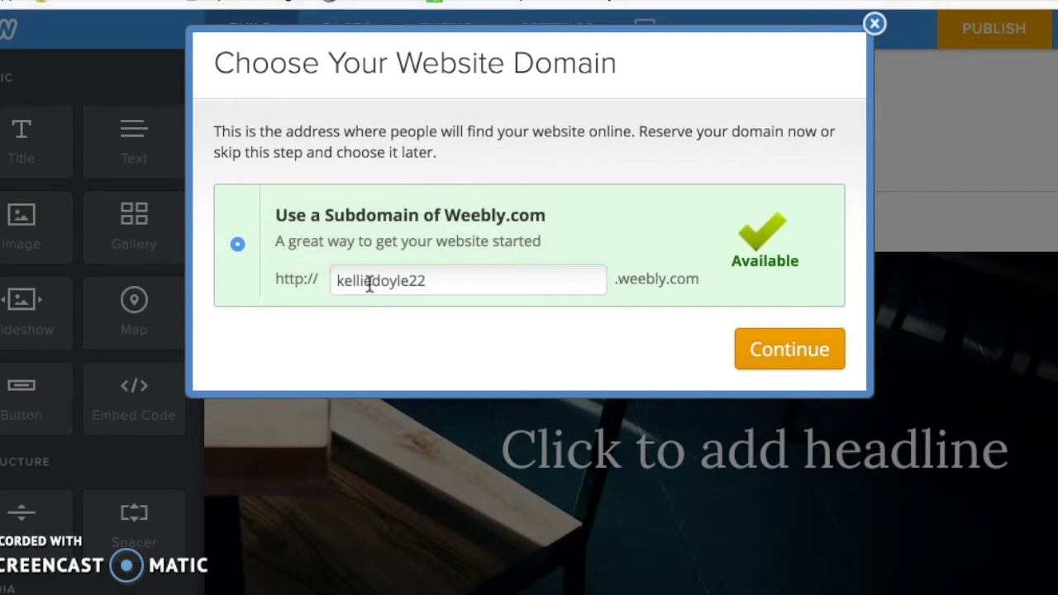
pyautogui.click(370, 281)
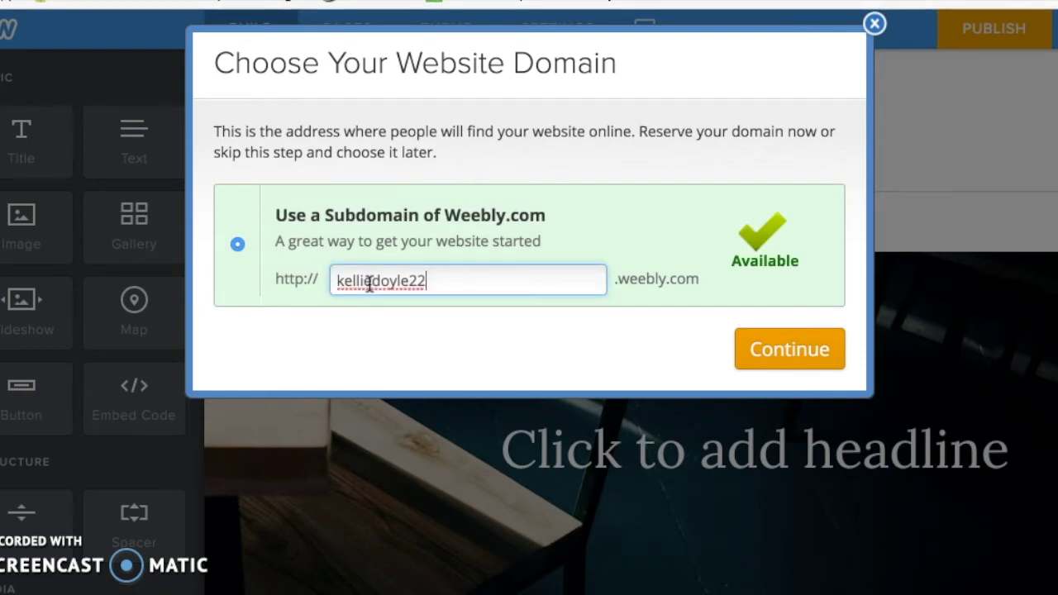
pyautogui.press('BackSpace')
pyautogui.press('BackSpace')
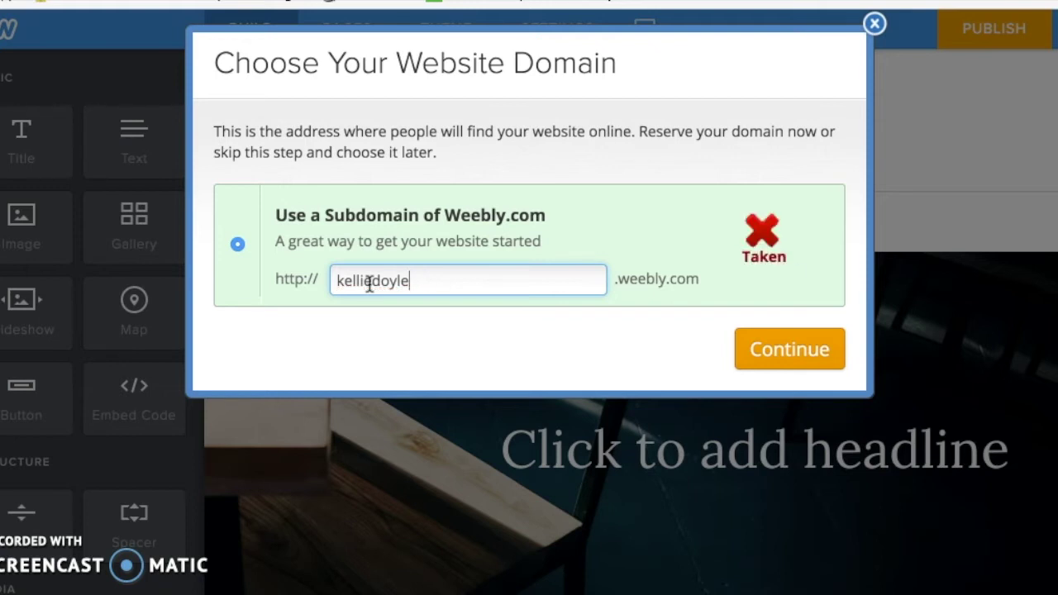
pyautogui.press('Left')
pyautogui.press('Left')
pyautogui.press('Left')
pyautogui.press('Left')
pyautogui.press('Left')
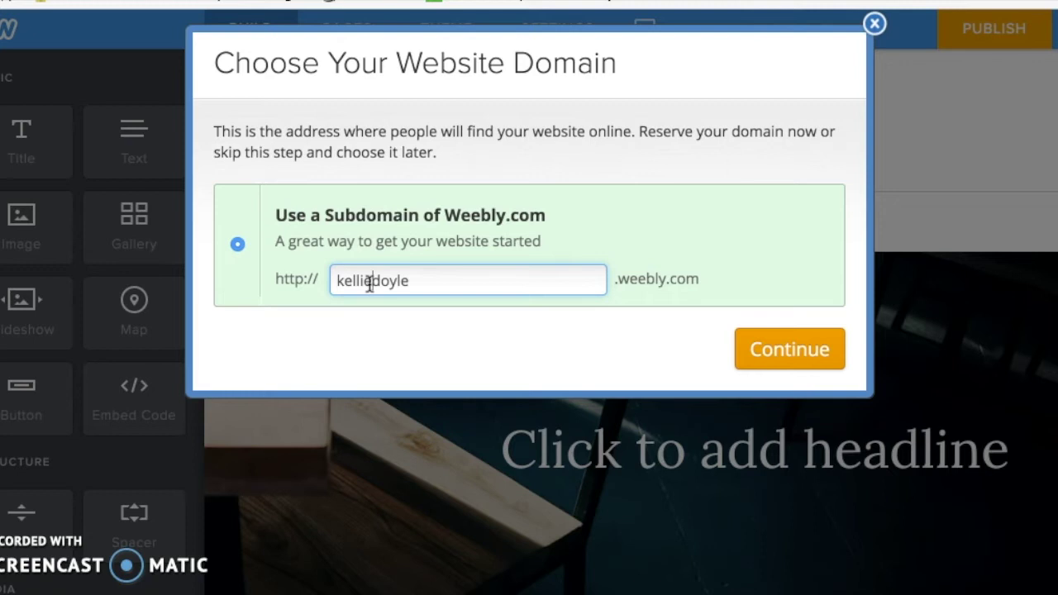
pyautogui.write('e')
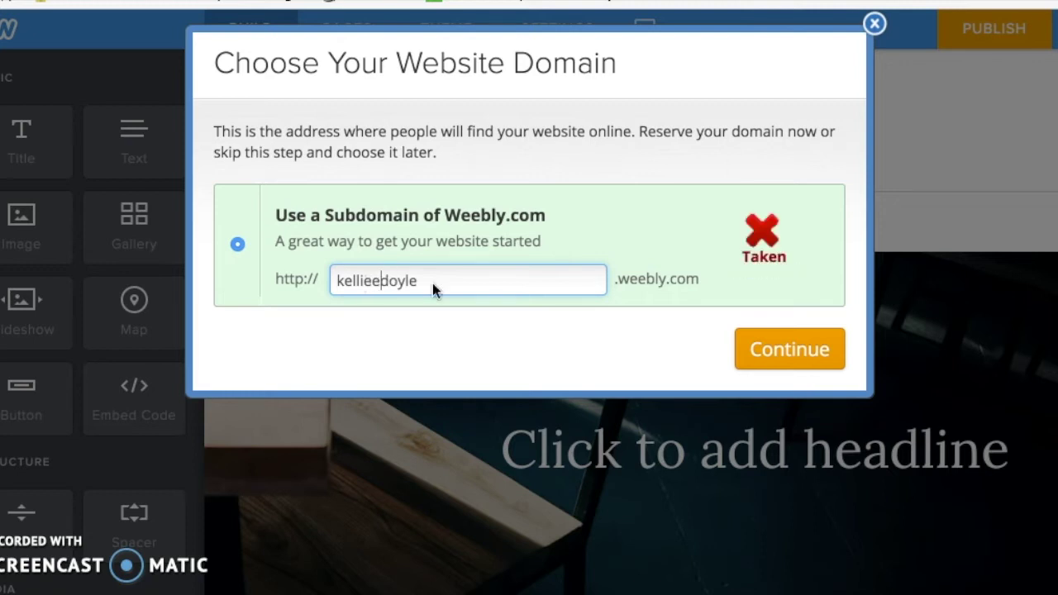
pyautogui.press('BackSpace')
pyautogui.click(480, 283)
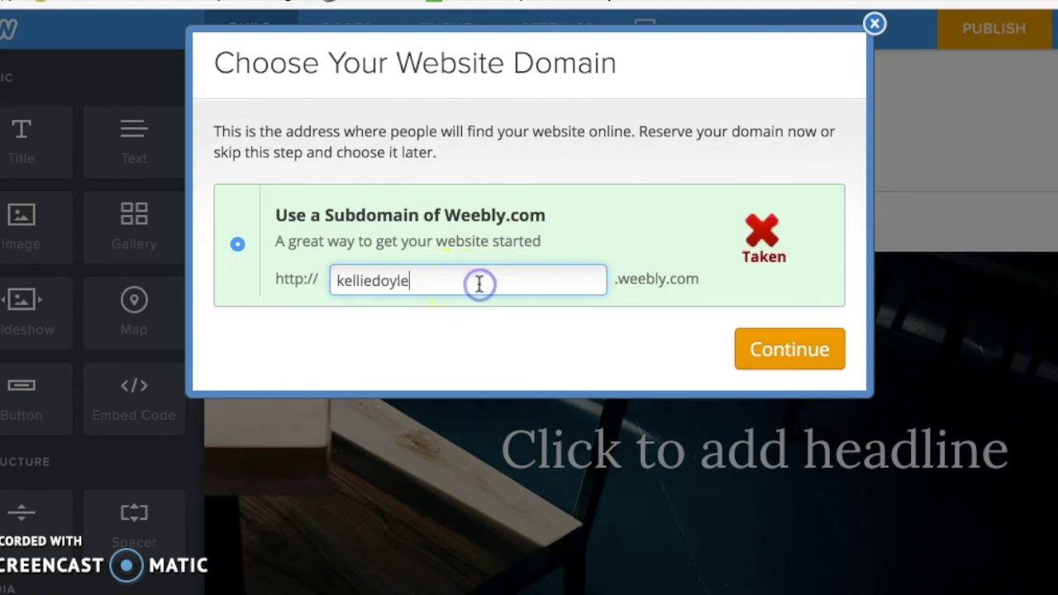
pyautogui.write('22')
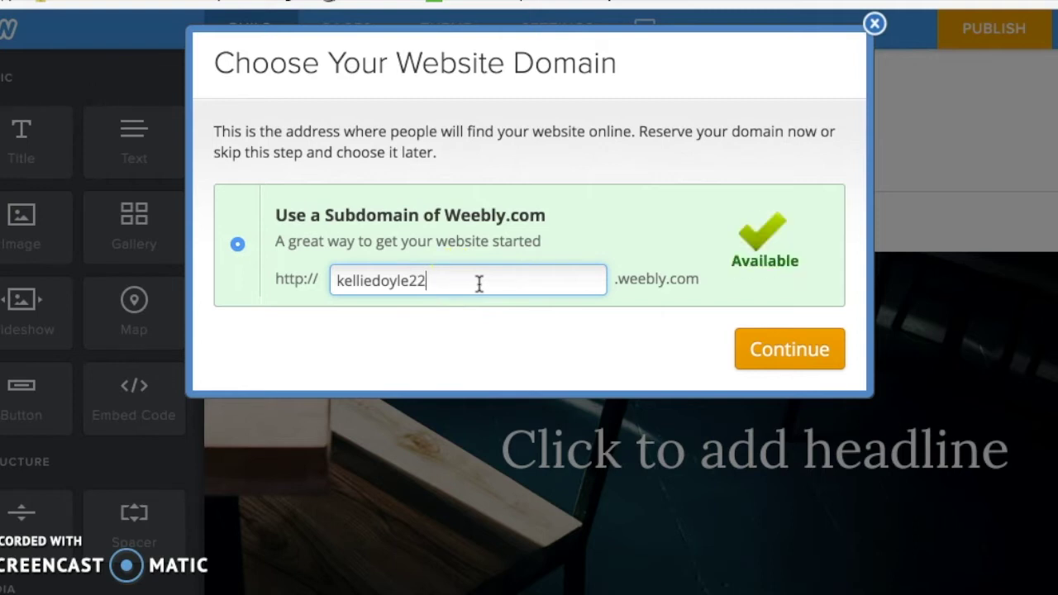
pyautogui.click(769, 351)
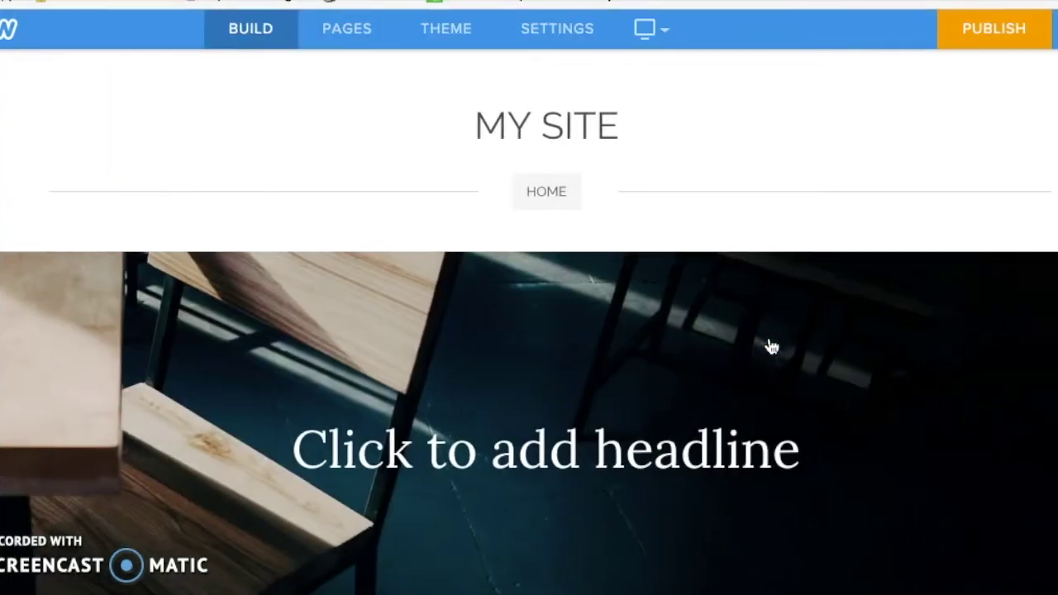
# Step: Replace the MY SITE header text with DIGITAL PORTFOLIO
pyautogui.scroll(-5, 771, 347)
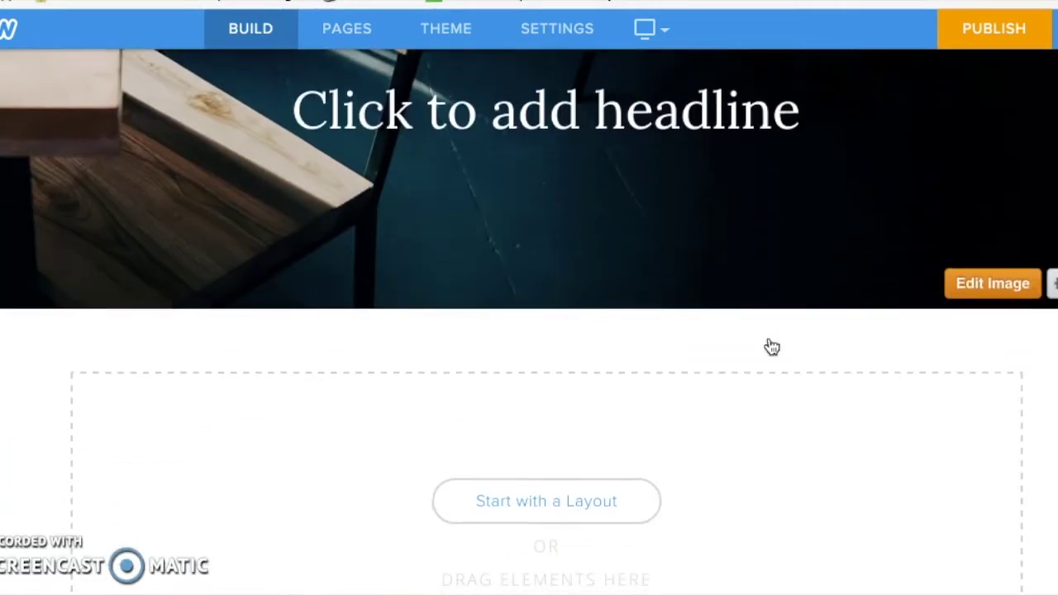
pyautogui.scroll(-2, 772, 348)
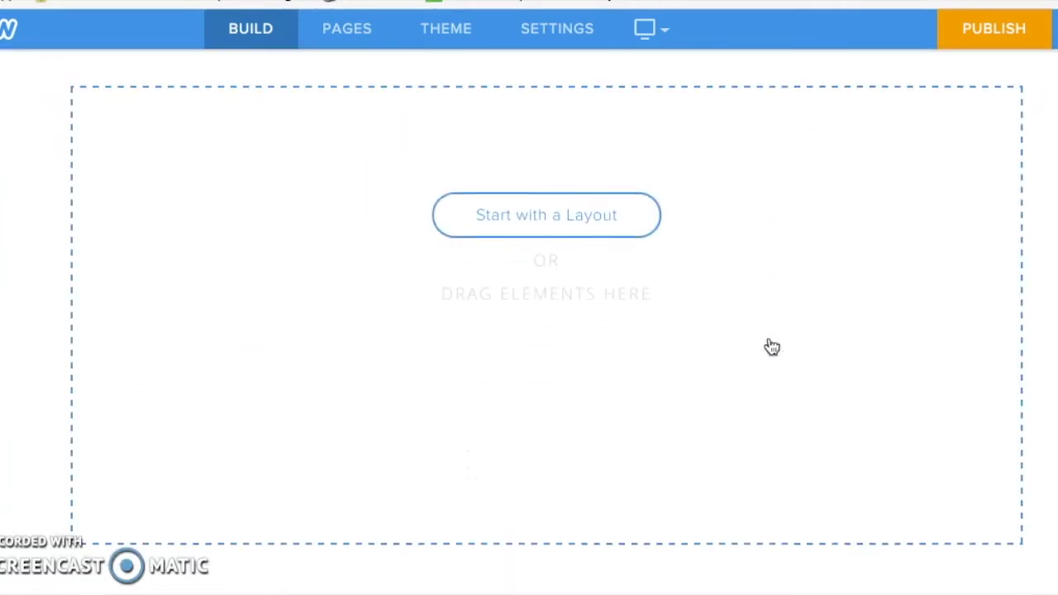
pyautogui.scroll(7, 772, 347)
pyautogui.click(543, 123)
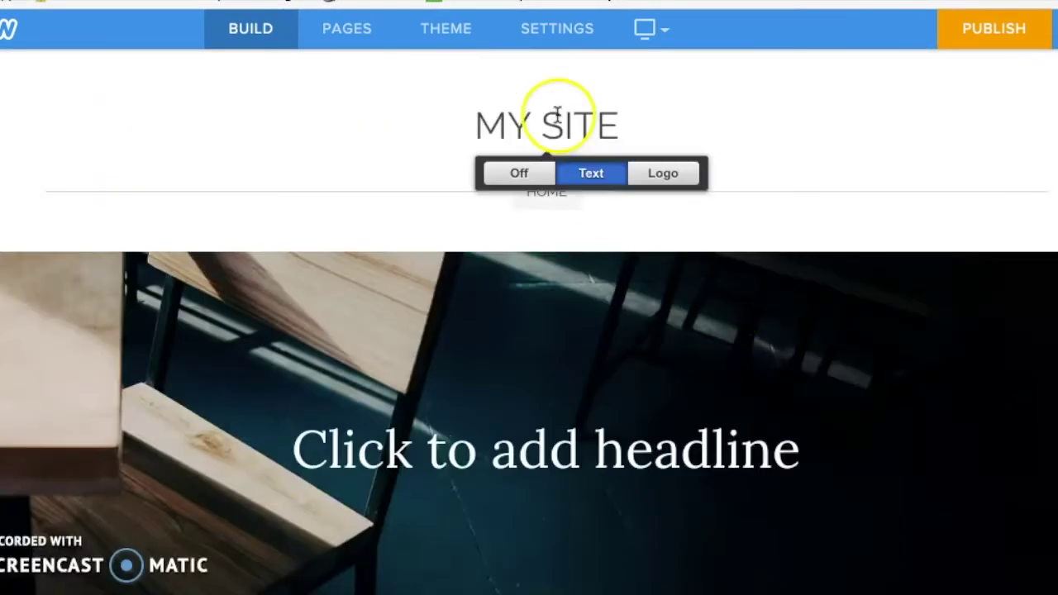
pyautogui.doubleClick(555, 121)
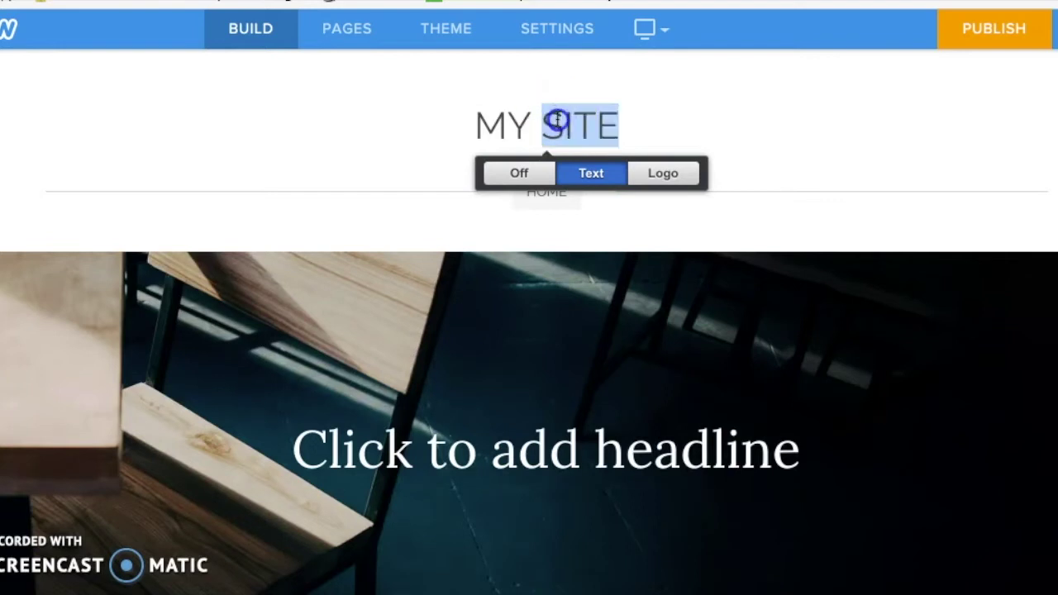
pyautogui.moveTo(473, 127); pyautogui.dragTo(554, 128)
pyautogui.tripleClick(554, 128)
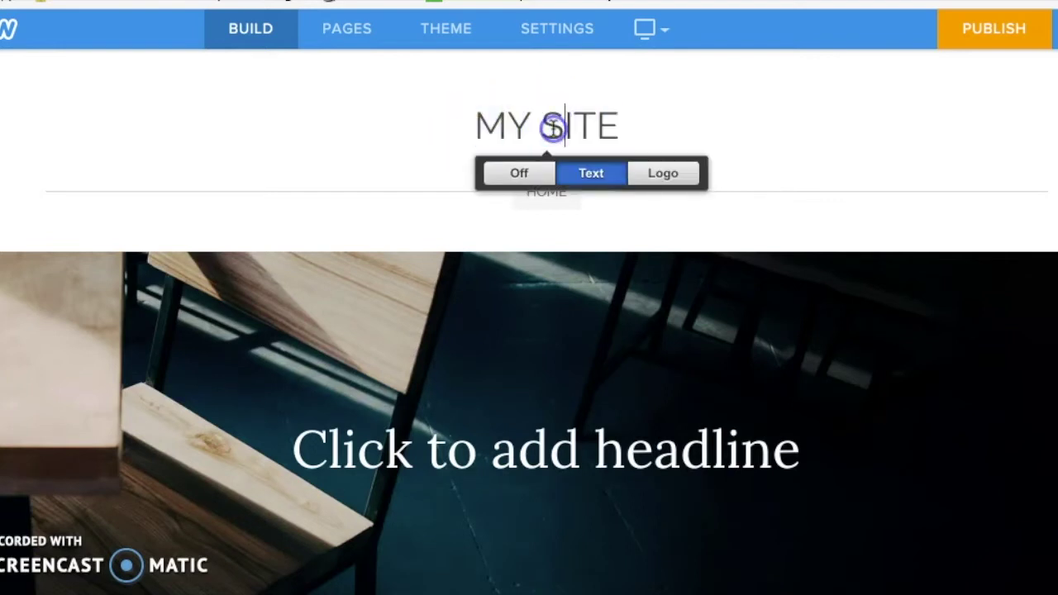
pyautogui.write('DIGITAL PORTFOLIO')
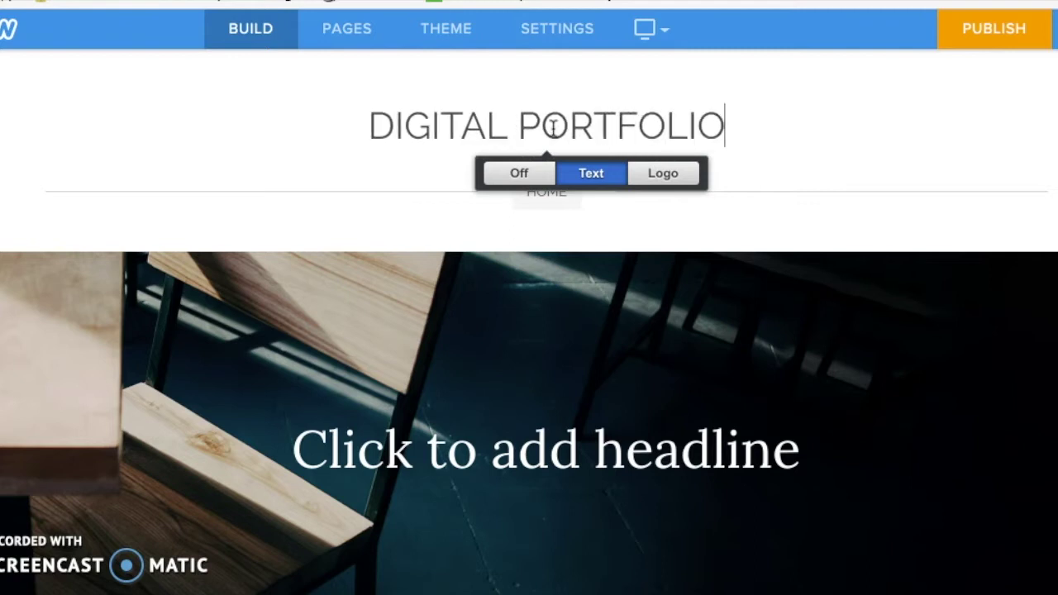
pyautogui.click(538, 123)
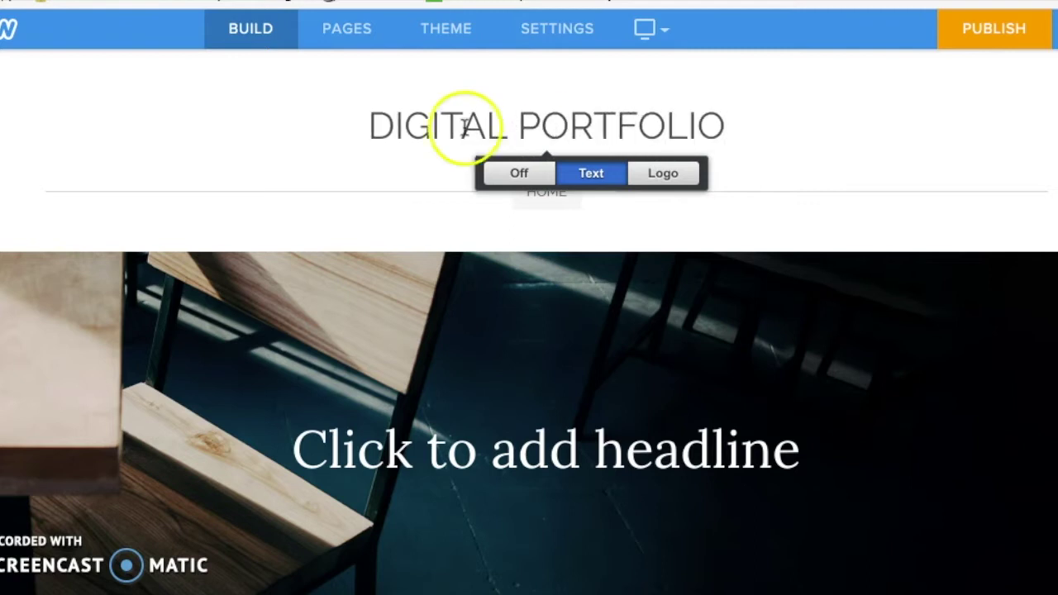
pyautogui.click(339, 108)
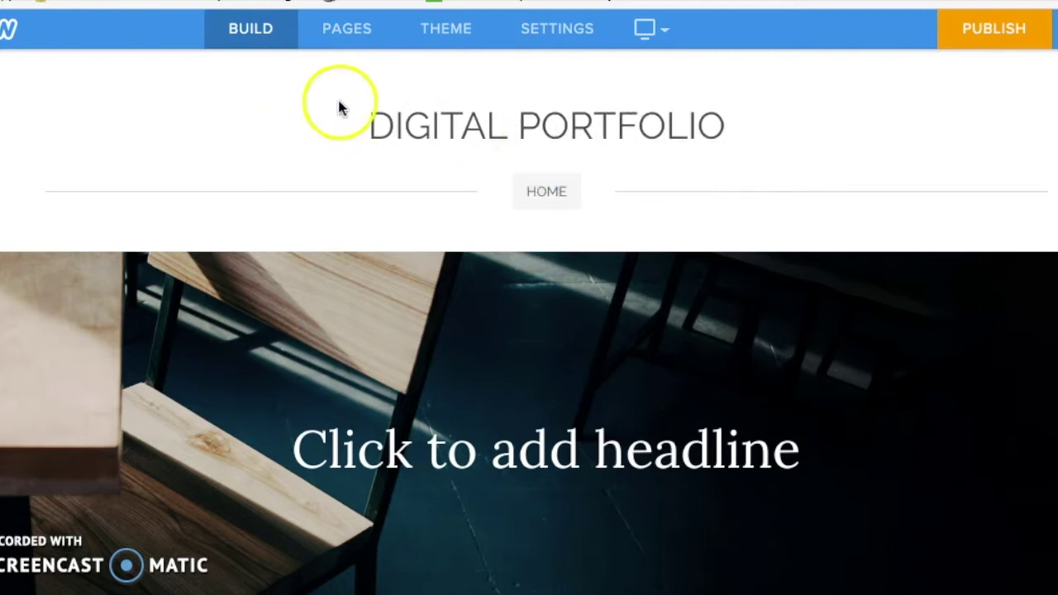
# Step: Browse the theme gallery and apply the rose-photo Haberdasher - Events theme
pyautogui.click(456, 40)
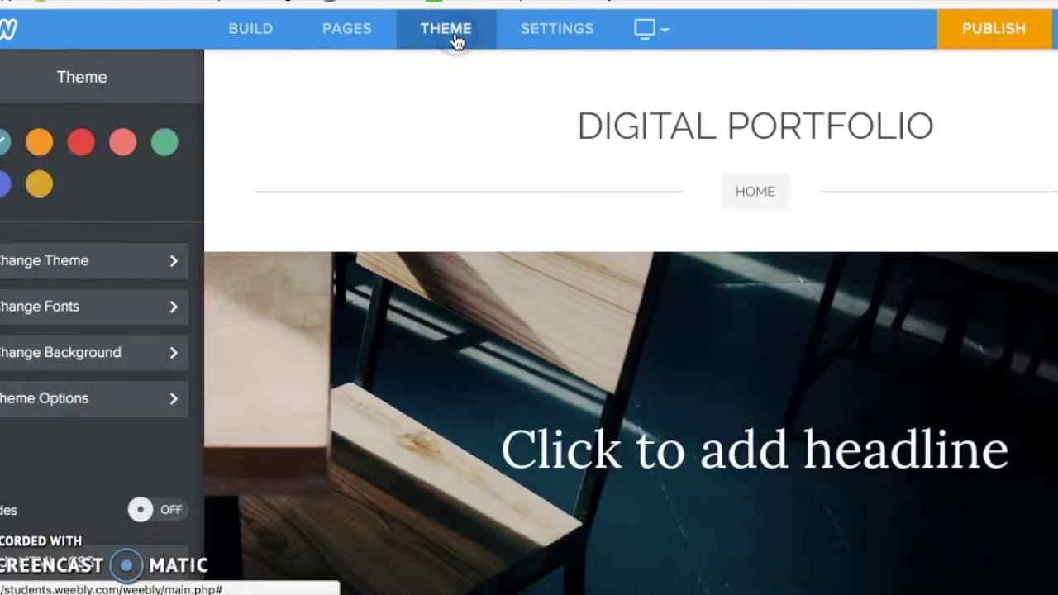
pyautogui.click(140, 267)
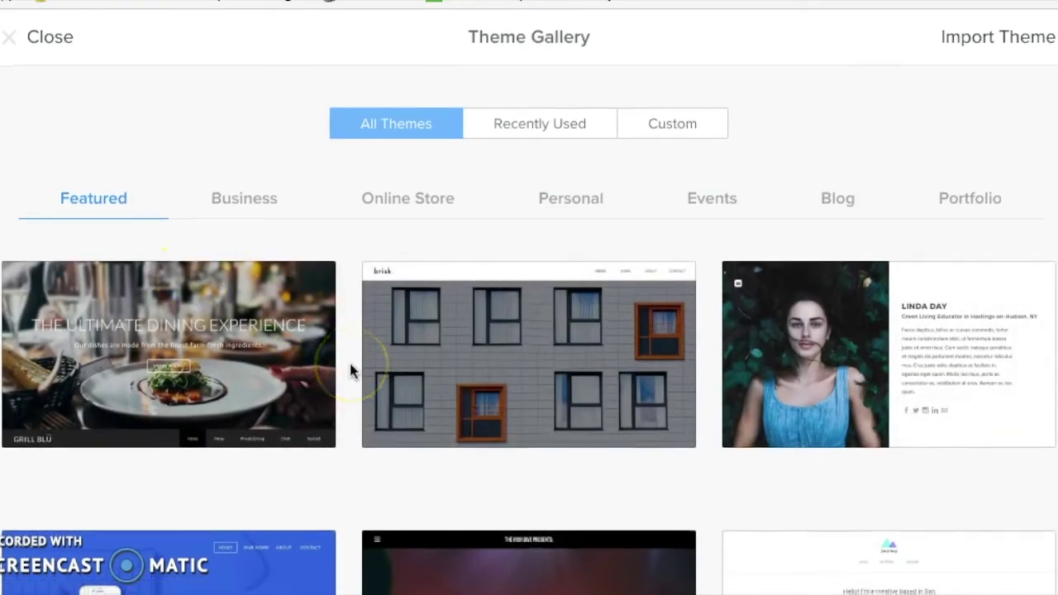
pyautogui.scroll(-3, 351, 370)
pyautogui.scroll(-4, 350, 370)
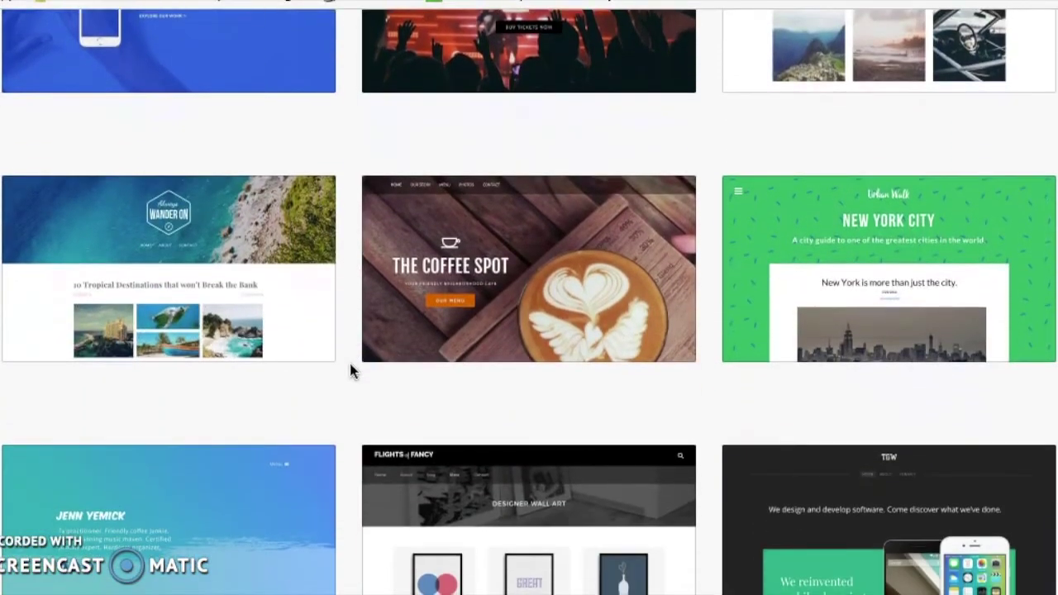
pyautogui.scroll(-3, 351, 370)
pyautogui.scroll(-3, 351, 372)
pyautogui.scroll(-5, 350, 372)
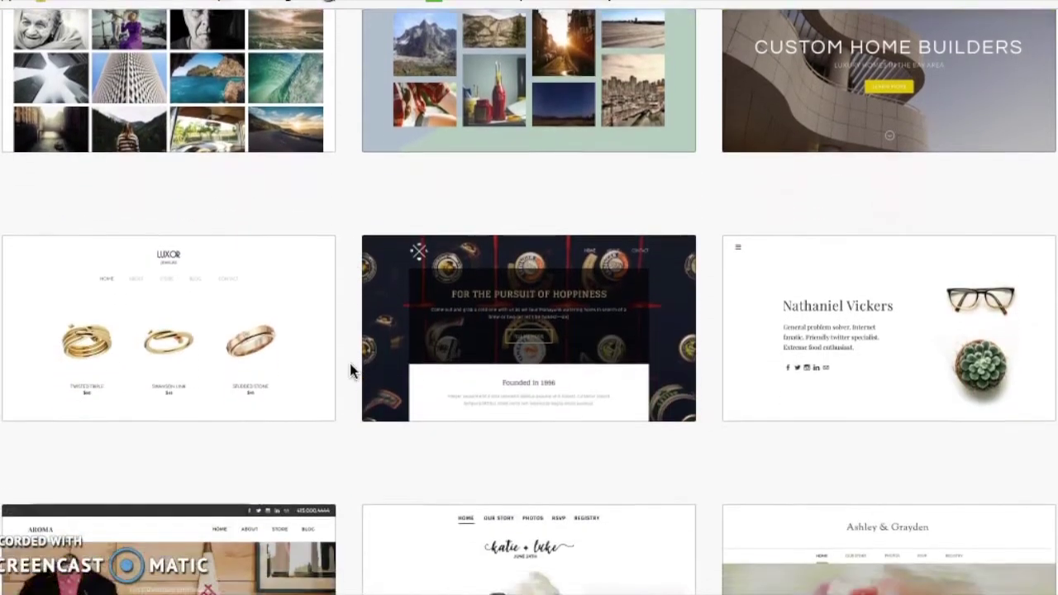
pyautogui.scroll(-4, 350, 370)
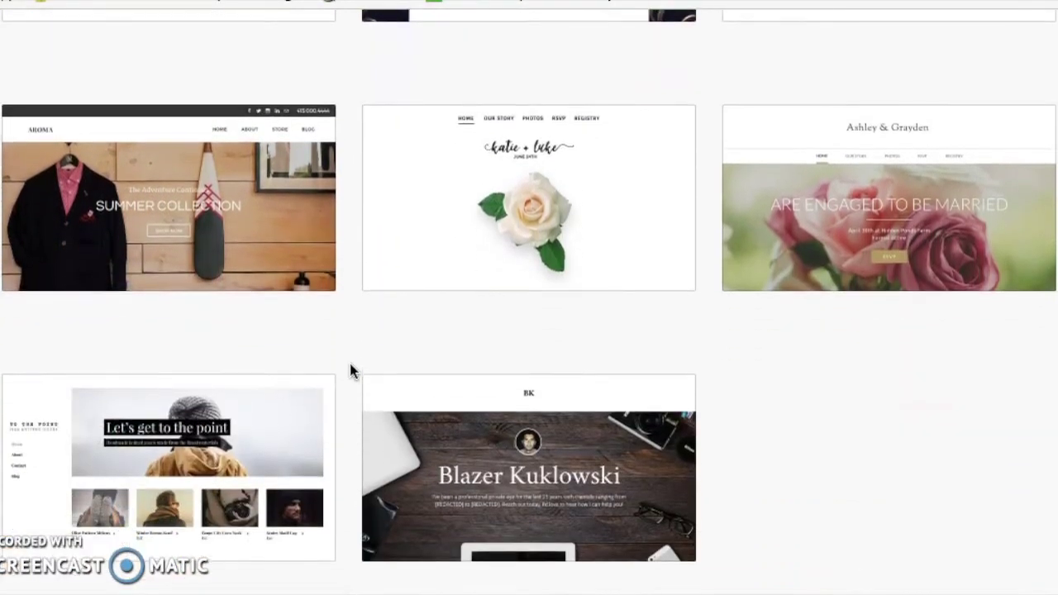
pyautogui.scroll(3, 351, 371)
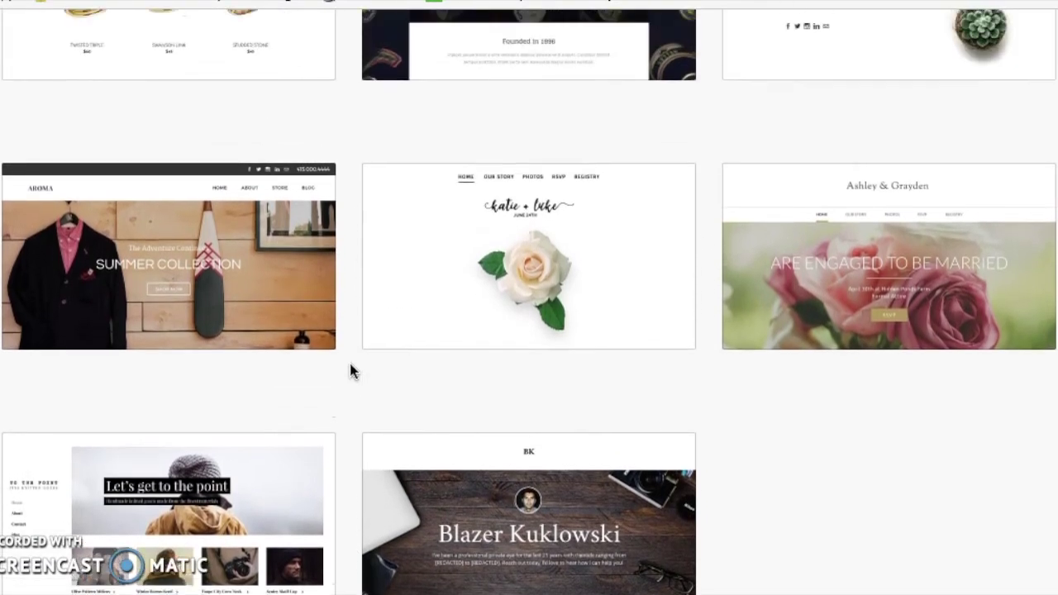
pyautogui.click(844, 339)
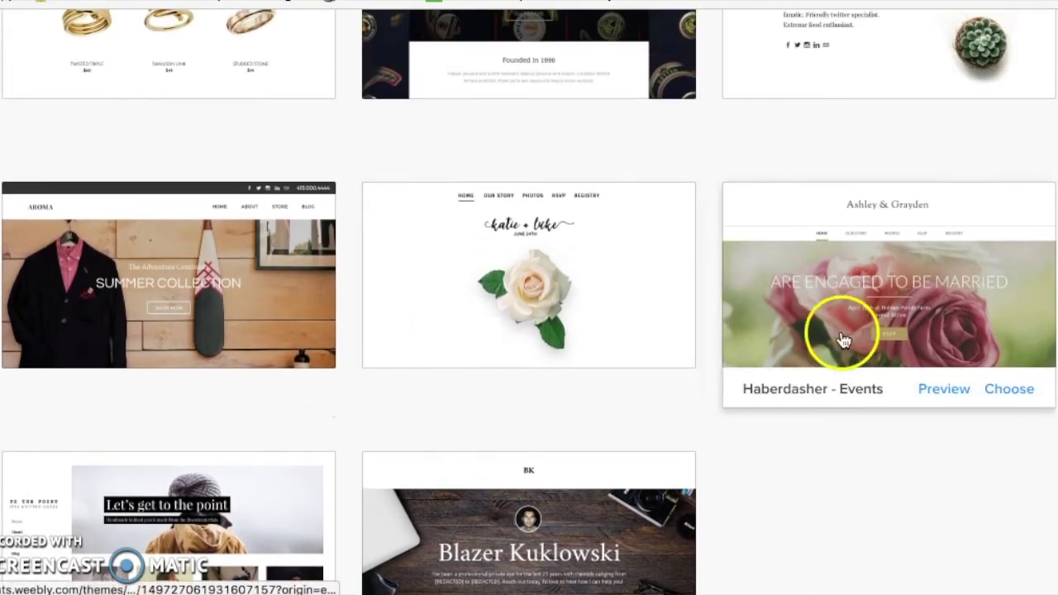
pyautogui.click(1004, 390)
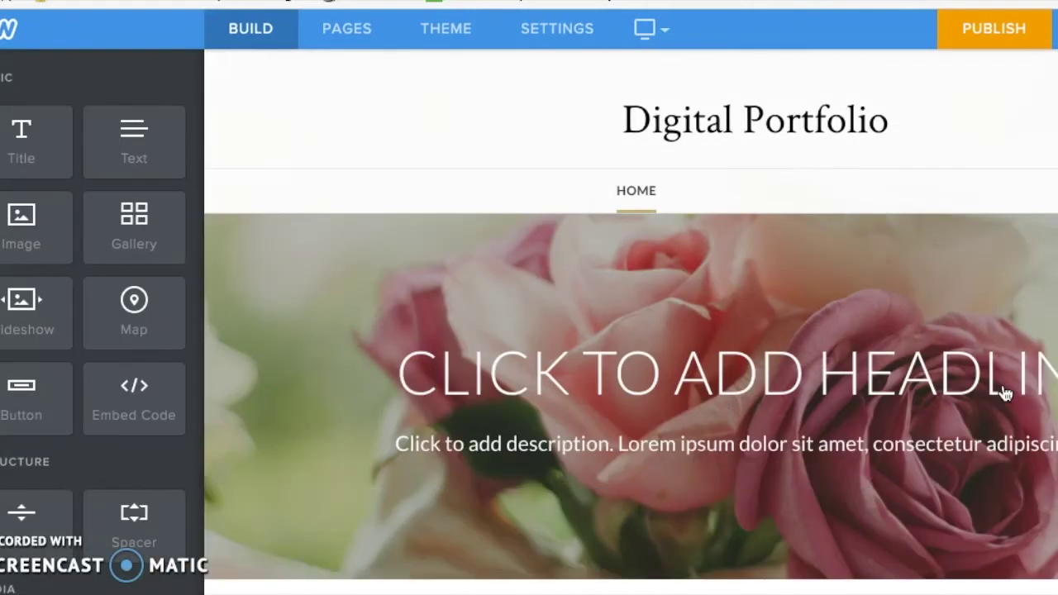
# Step: Replace the CLICK TO ADD HEADLINE placeholder with the student's full name, leaving the description unchanged
pyautogui.click(620, 372)
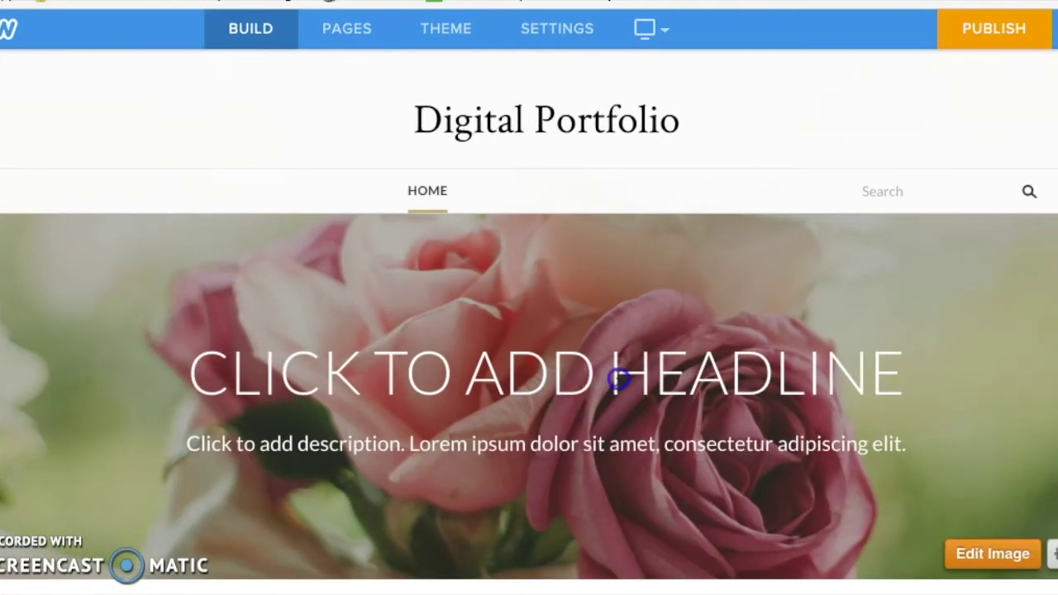
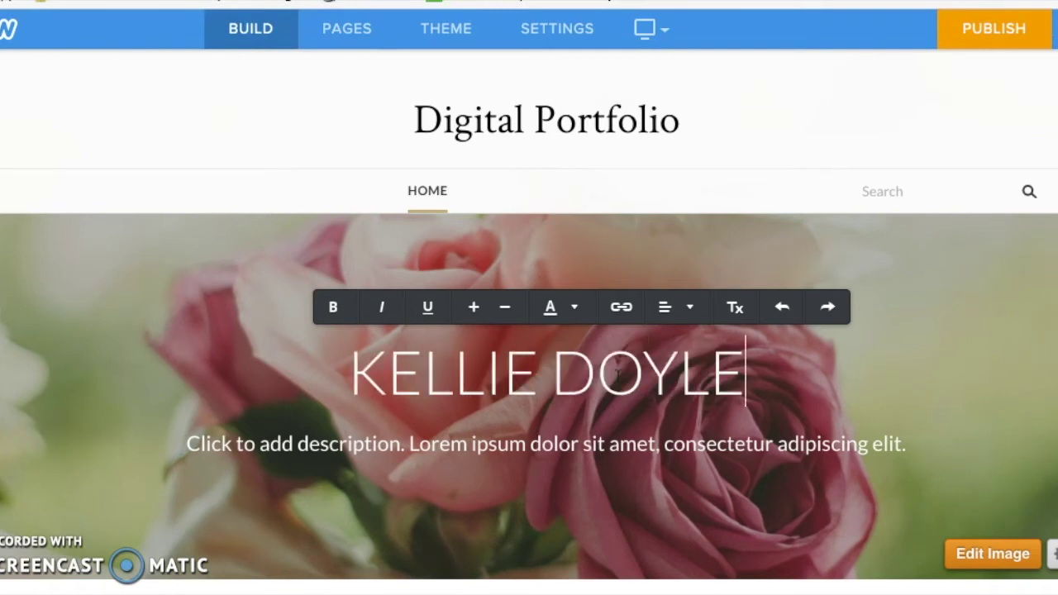
pyautogui.click(571, 438)
pyautogui.click(565, 445)
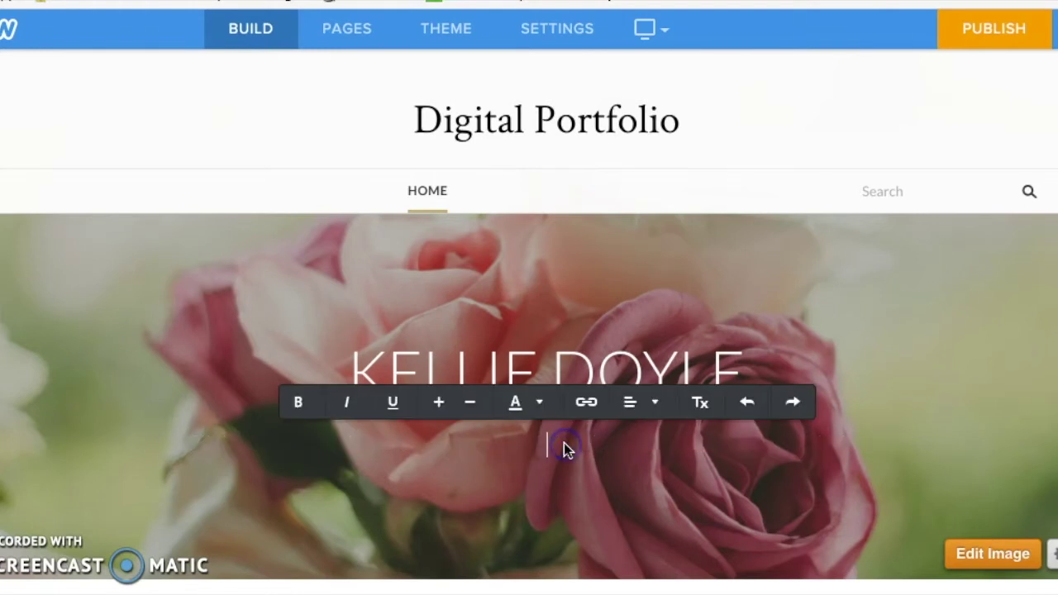
pyautogui.click(550, 504)
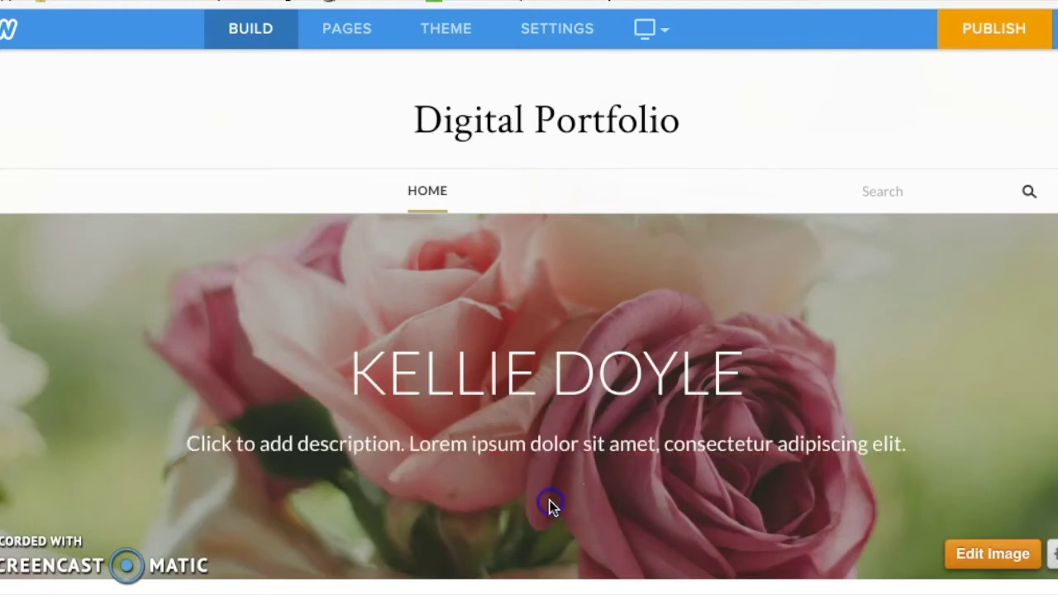
pyautogui.click(541, 459)
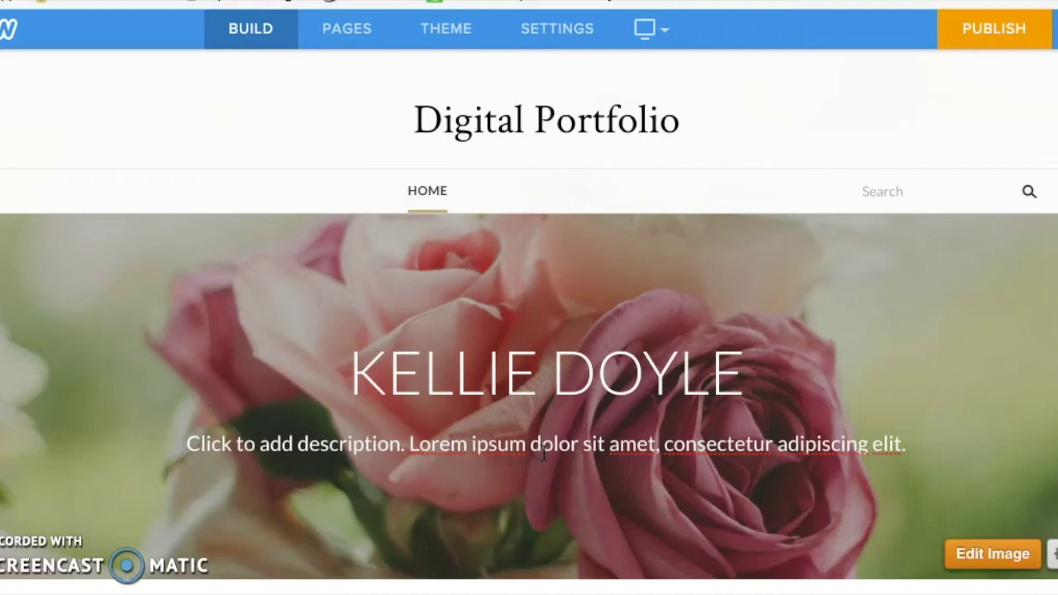
pyautogui.scroll(-5, 544, 455)
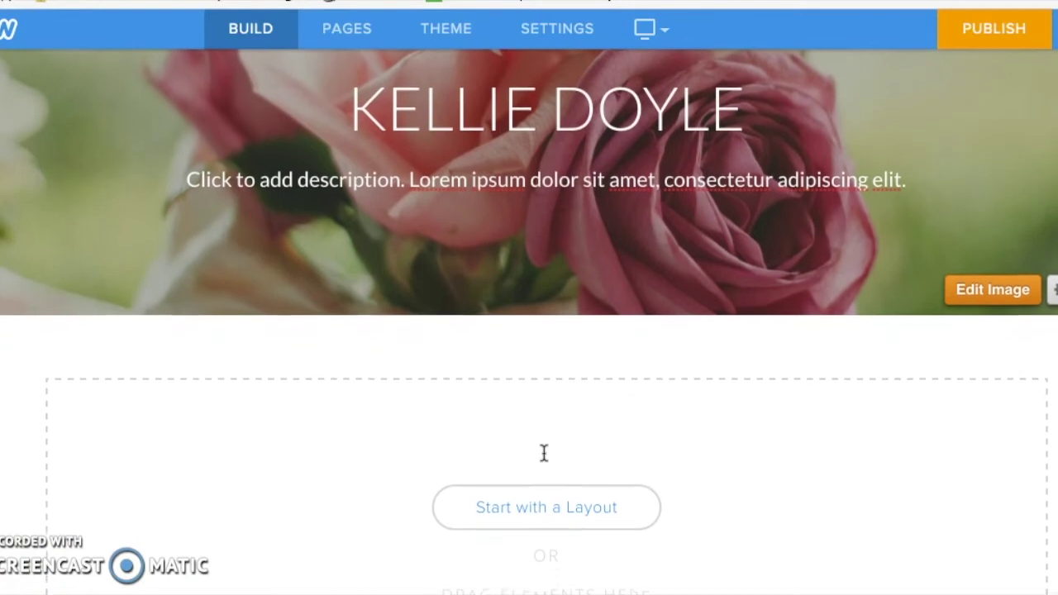
pyautogui.scroll(-2, 544, 453)
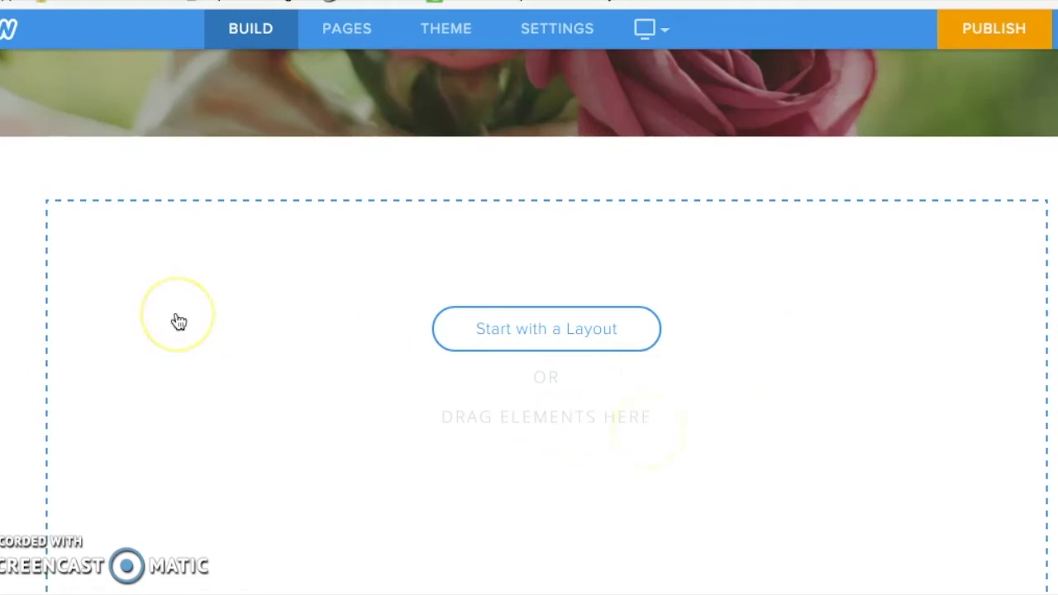
# Step: Drop a Text element into the empty section below the banner and enter My Passion
pyautogui.moveTo(17, 313)
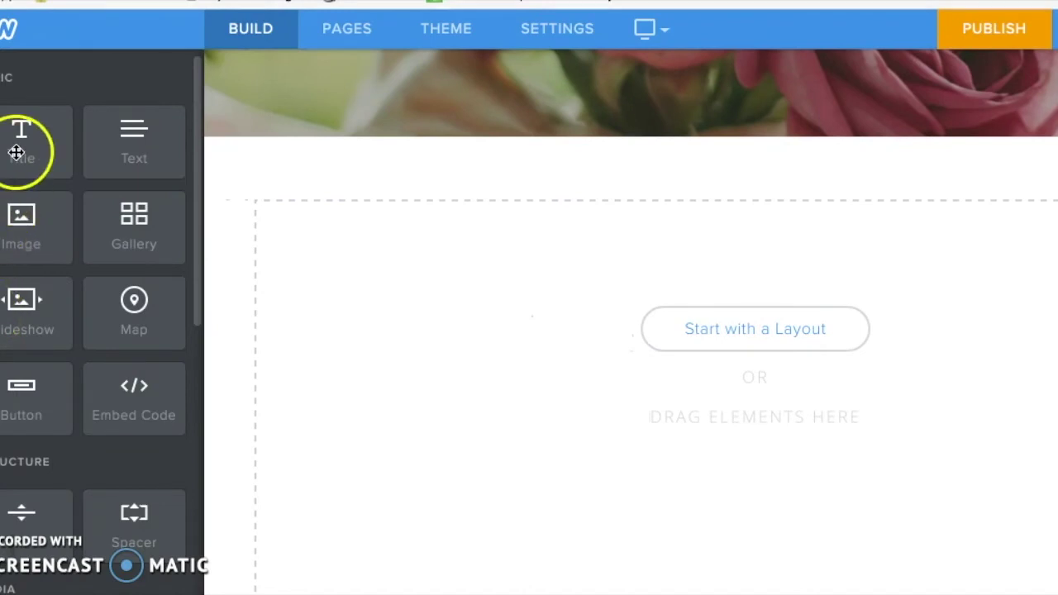
pyautogui.moveTo(16, 150); pyautogui.dragTo(219, 214)
pyautogui.moveTo(294, 239); pyautogui.dragTo(459, 289)
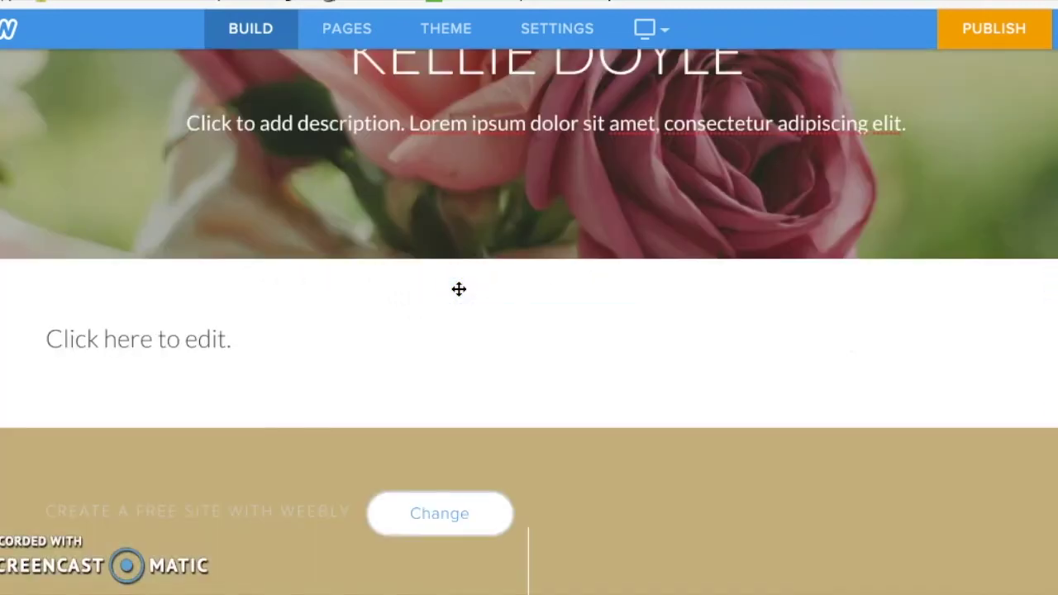
pyautogui.click(240, 328)
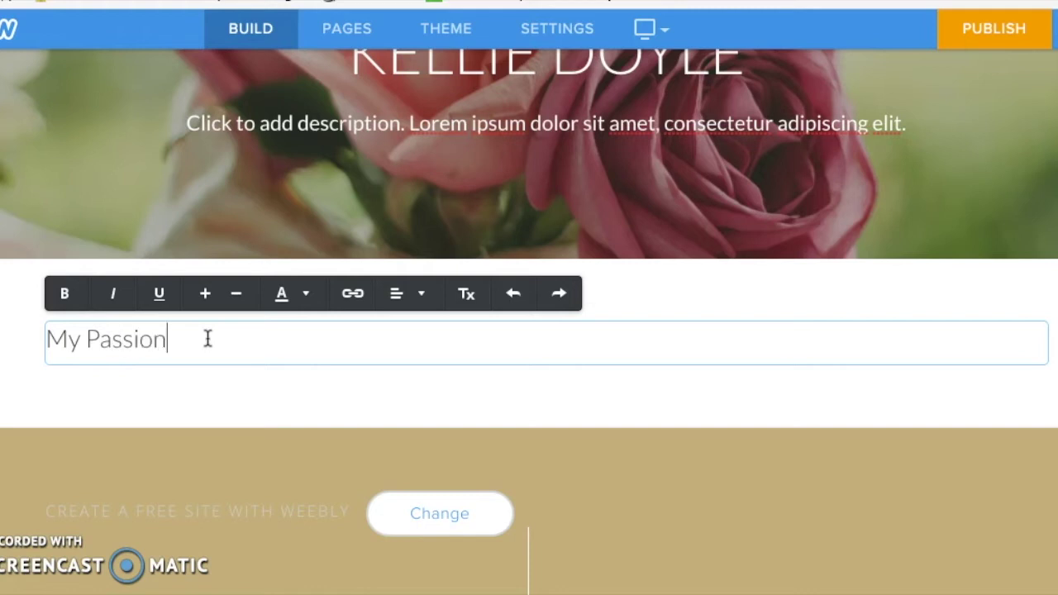
pyautogui.click(90, 394)
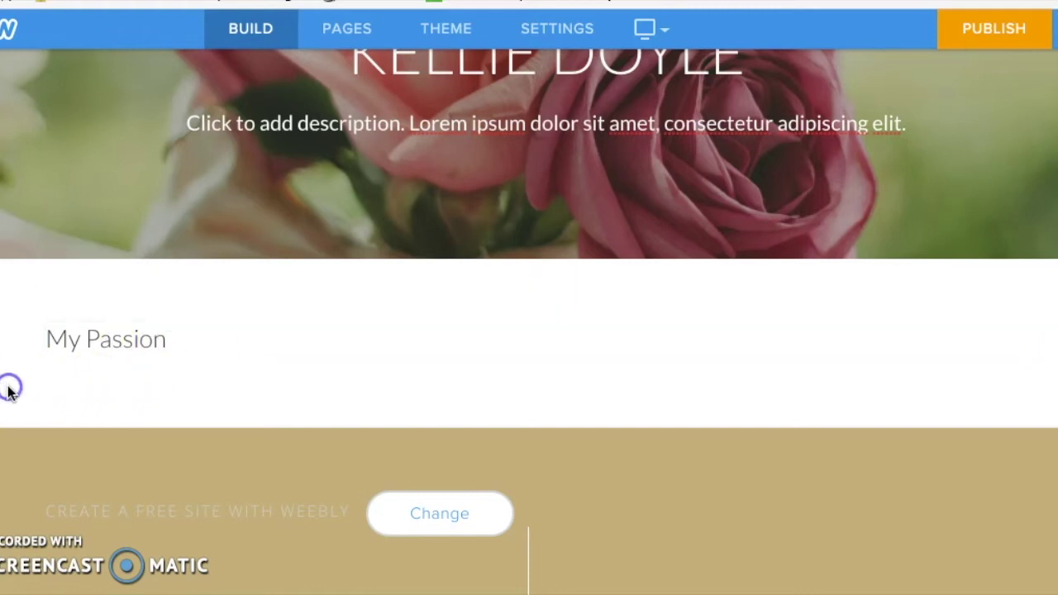
# Step: Center the My Passion heading, make it bold and increase its size
pyautogui.doubleClick(99, 341)
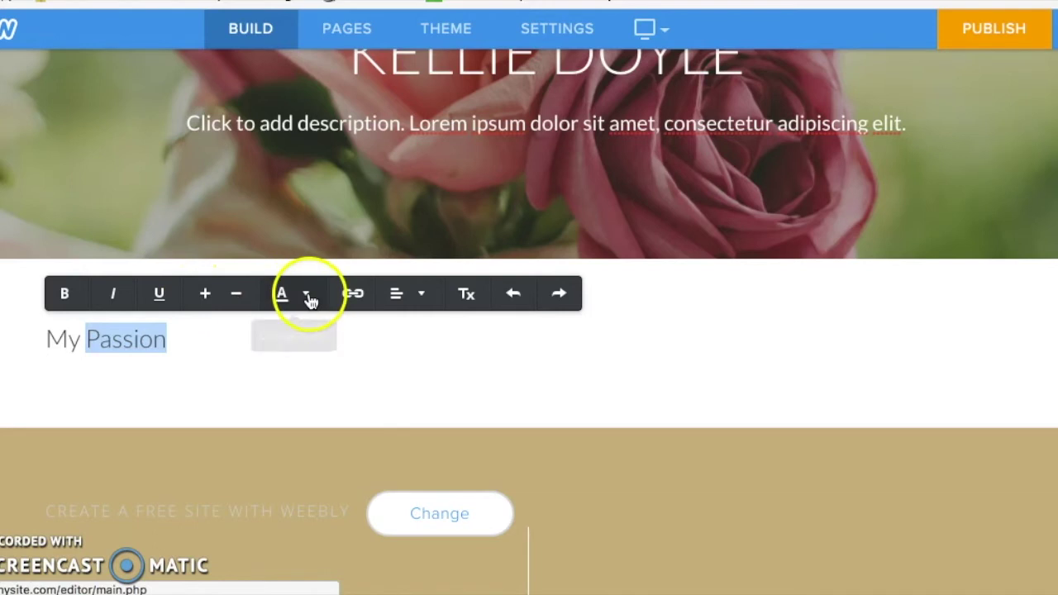
pyautogui.click(397, 295)
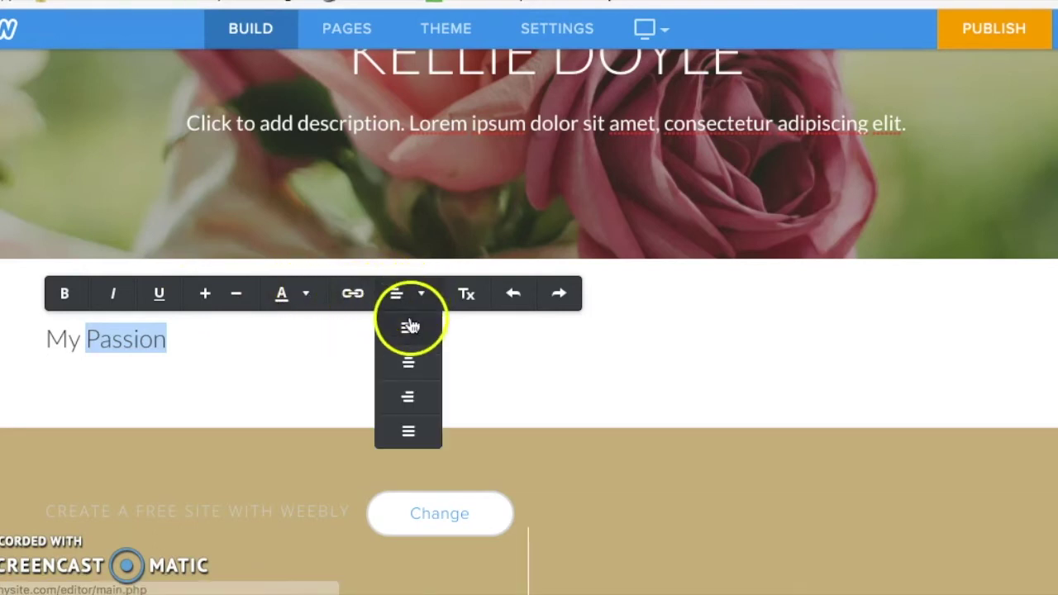
pyautogui.click(408, 360)
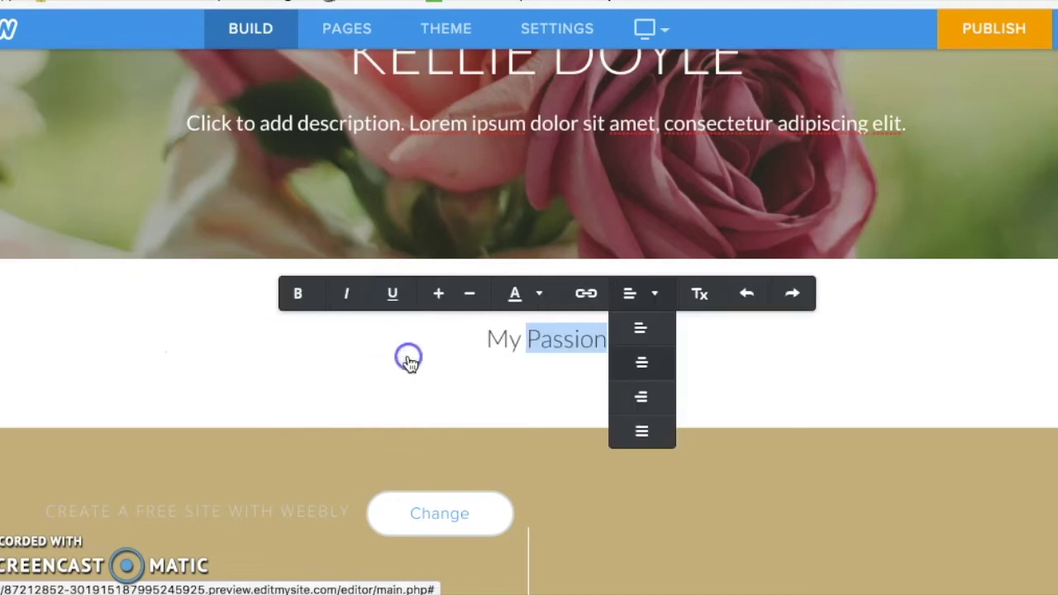
pyautogui.tripleClick(502, 339)
pyautogui.click(292, 294)
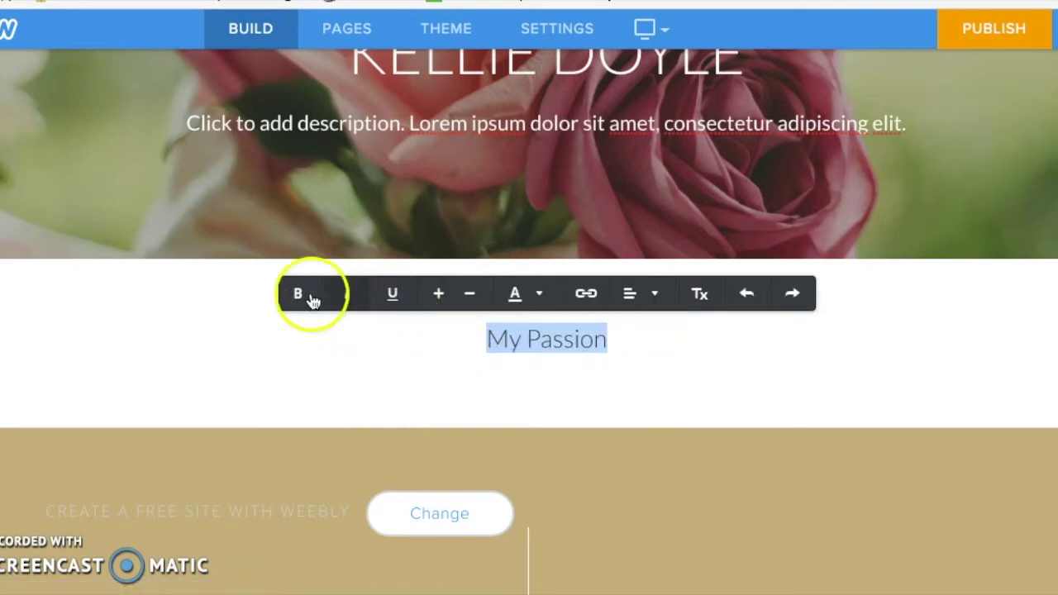
pyautogui.click(439, 295)
pyautogui.click(206, 314)
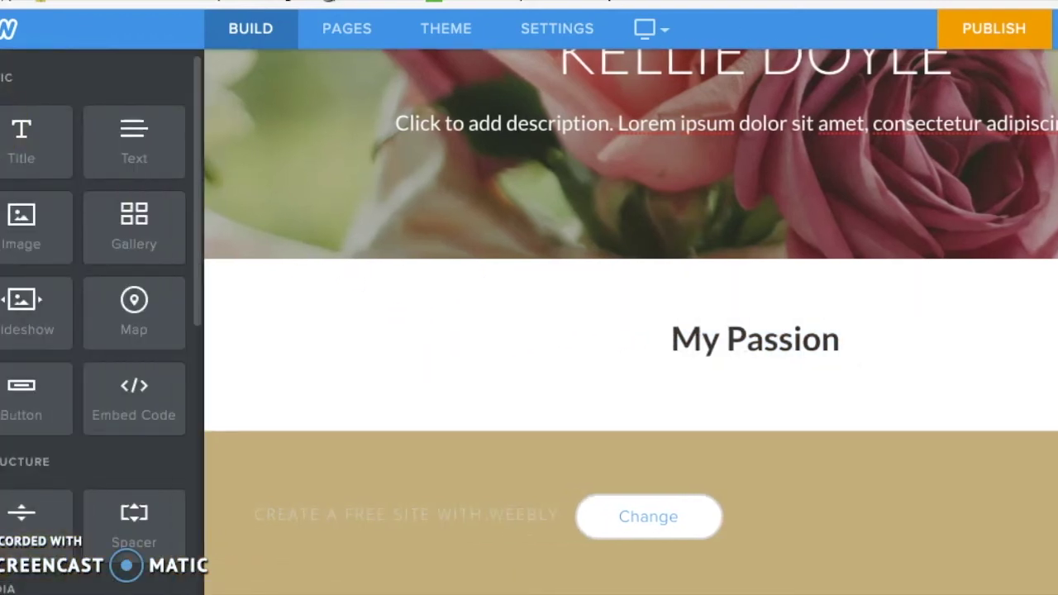
pyautogui.click(135, 130)
# Step: Place an empty text block under the My Passion heading
pyautogui.click(137, 133)
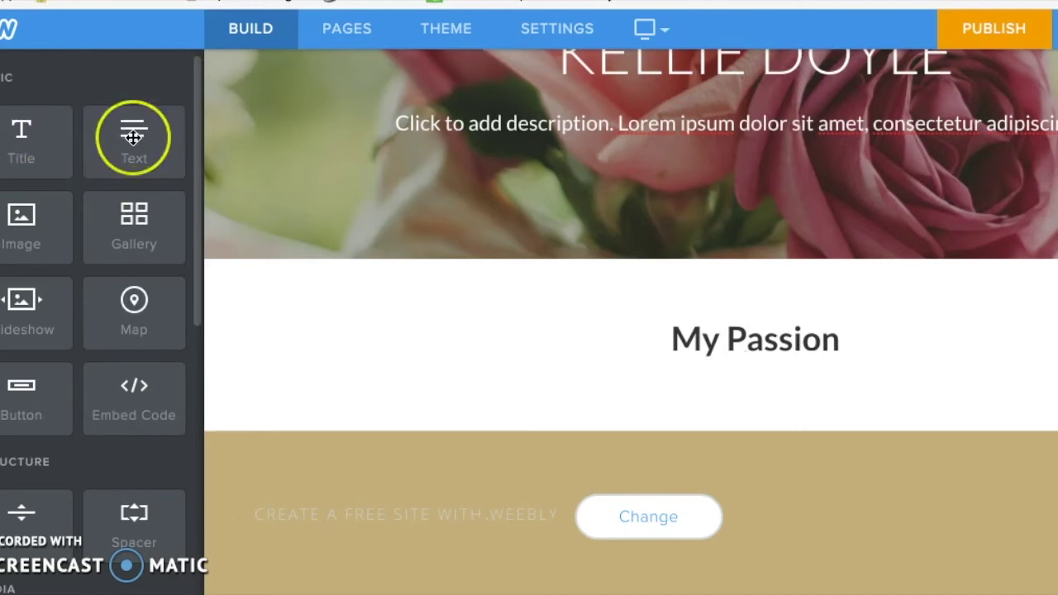
pyautogui.moveTo(135, 134); pyautogui.dragTo(511, 362)
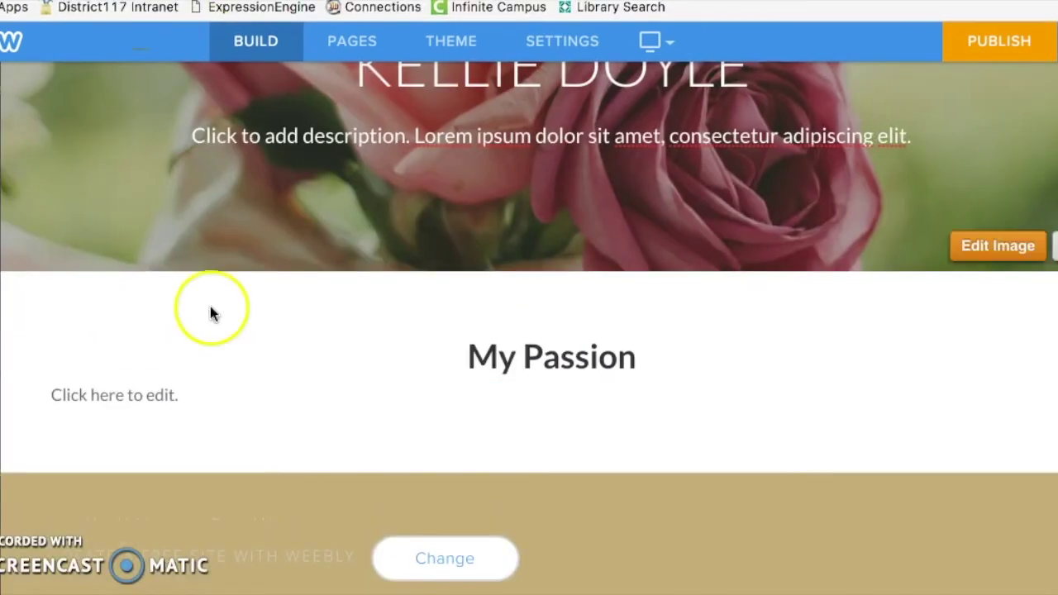
pyautogui.click(161, 390)
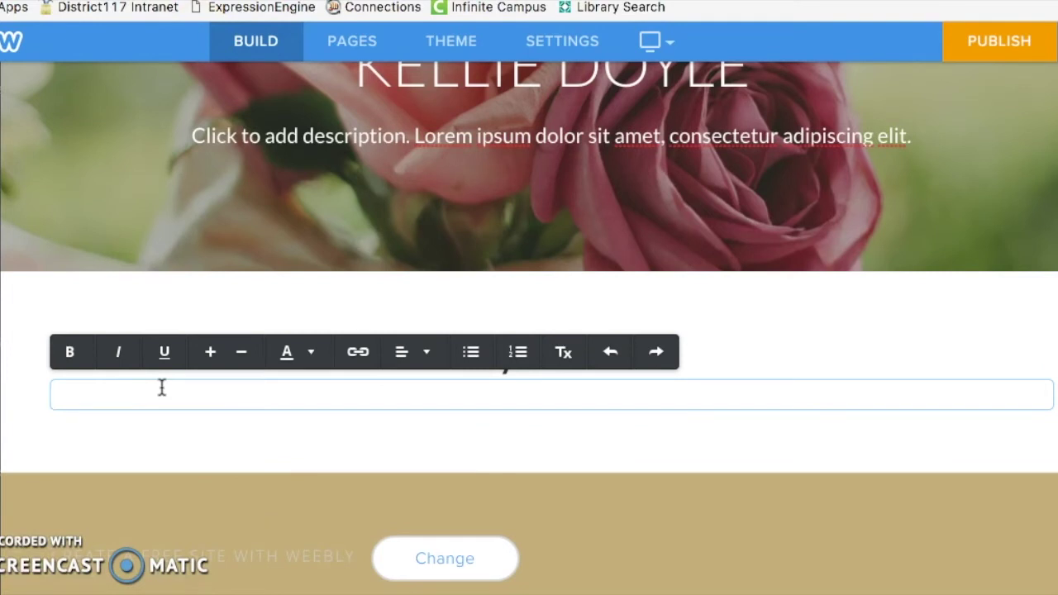
# Step: Select the example About Me paragraph in the Global Studies Digital Portfolio Google Doc
pyautogui.hotkey('ctrl', 'Tab')
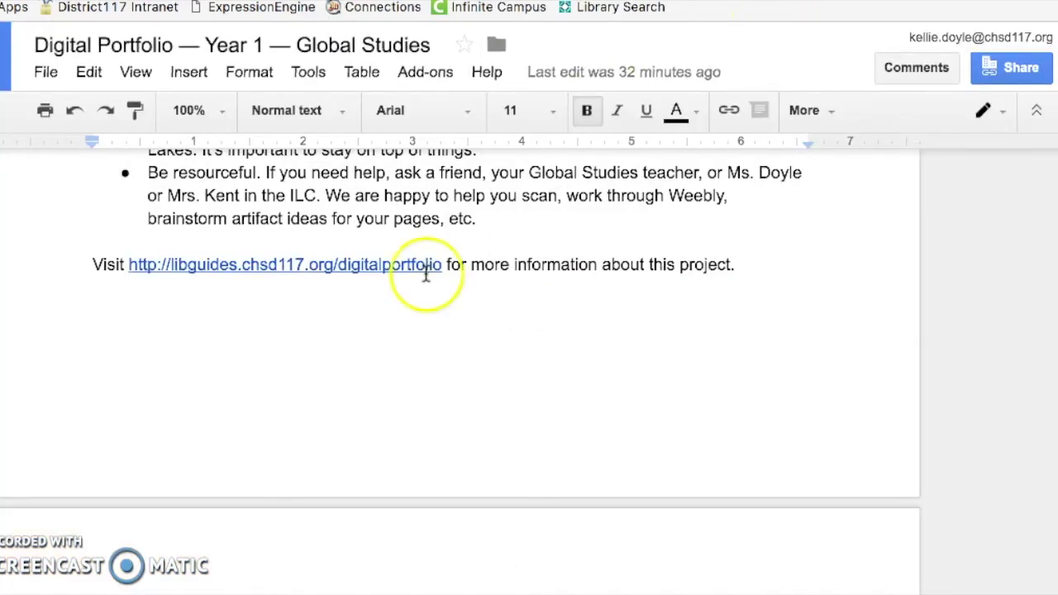
pyautogui.scroll(15, 417, 240)
pyautogui.scroll(-6, 331, 215)
pyautogui.moveTo(130, 173); pyautogui.dragTo(279, 399)
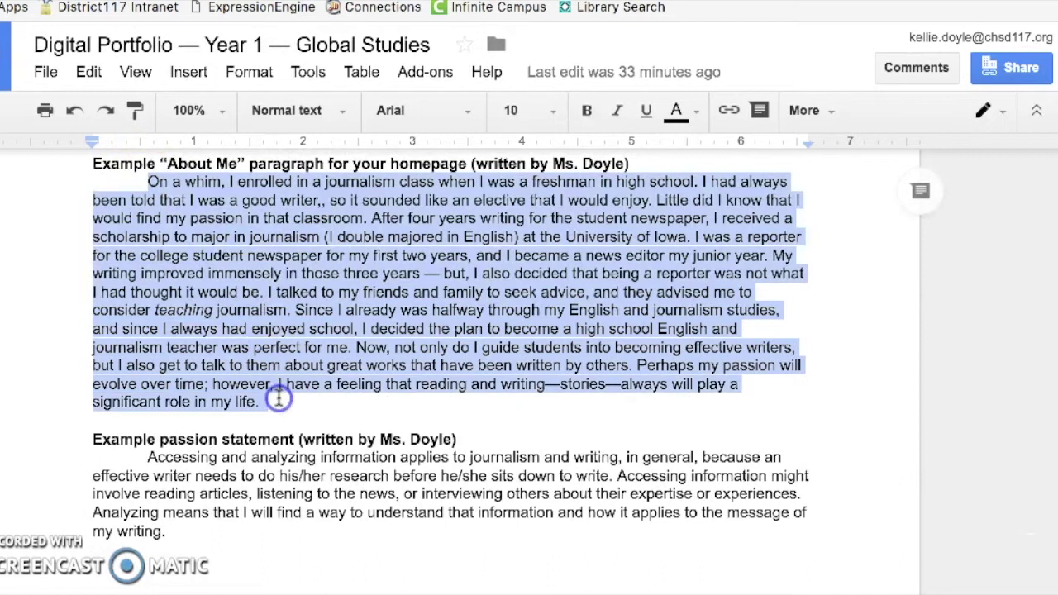
pyautogui.hotkey('ctrl', 'Tab')
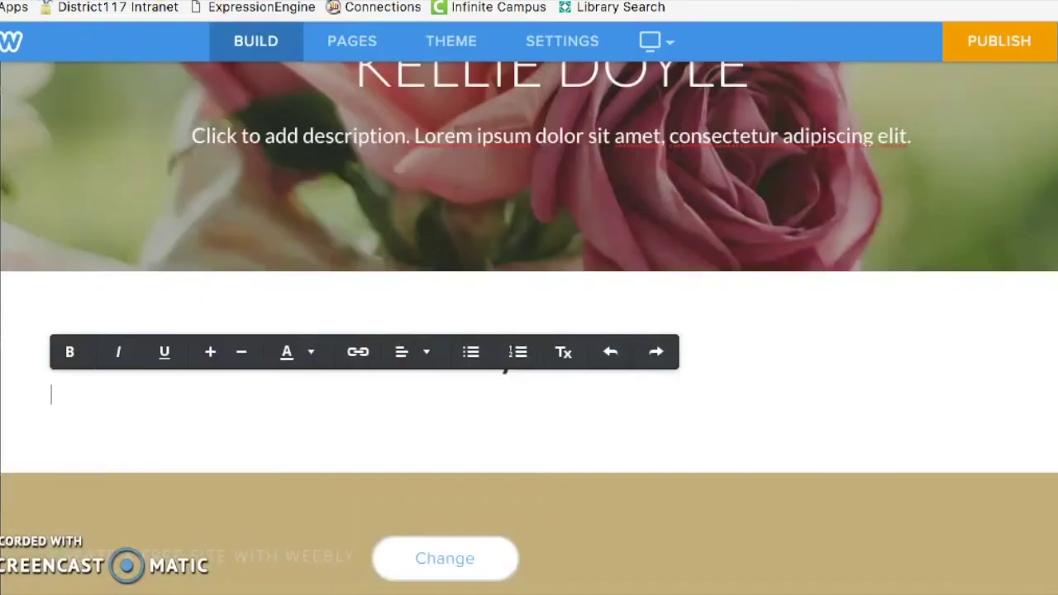
pyautogui.click(77, 401)
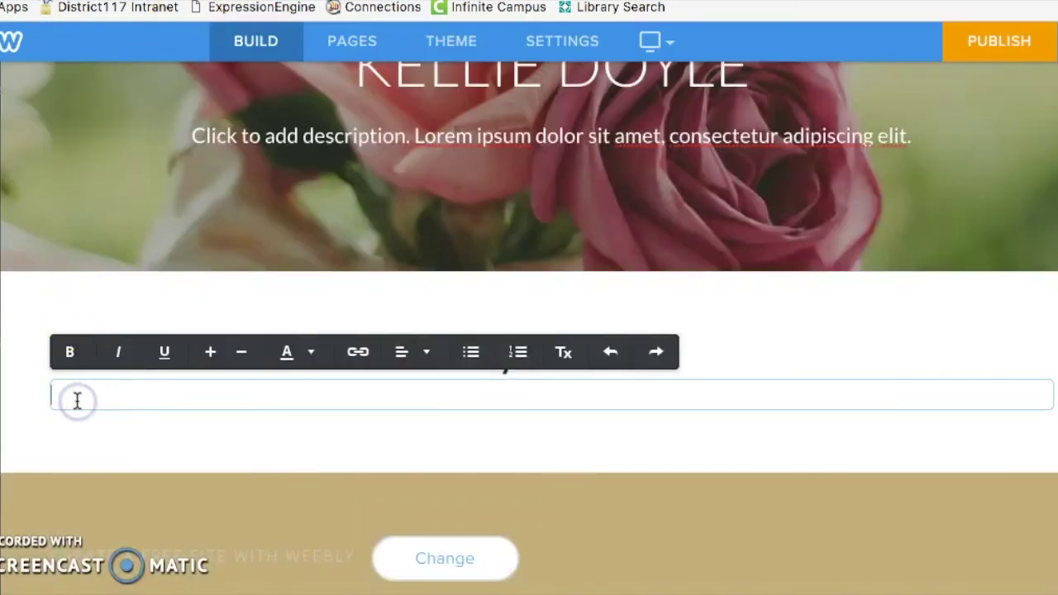
pyautogui.write('On a whim, I enrolled in a journalism class when I was a freshman in high school. I had always been told that I was a good writer,, so it sounded like an elective that I would enjoy. Little did I know that I would find my passion in that classroom. After four years writing for the student newspaper, I received a scholarship to major in journalism (I double majored in English) at the University of Iowa. I was a reporter for the college student newspaper for my first two years, and I became a news editor my junior year. My writing improved immensely in those three years — but, I also decided that being a reporter was not what I had thought it would be. I talked to my friends and family to seek advice, and they advised me to consider teaching journalism. Since I already was halfway through my English and journalism studies, and since I always had enjoyed school, I decided the plan to become a high school English and journalism teacher was perfect for me. Now, not only do I guide students into becoming effective writers, but I also get to talk to them about great works that have been written by others. Perhaps my passion will evolve over time; however, I have a feeling that reading and writing—stories—always will play a significant role in my life.')
pyautogui.click(165, 544)
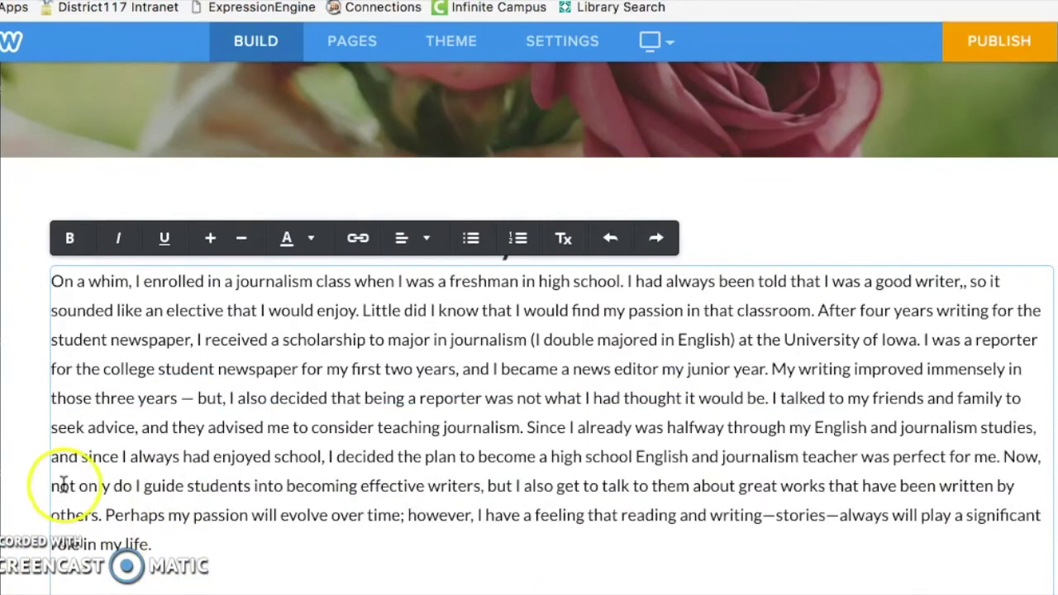
pyautogui.click(29, 492)
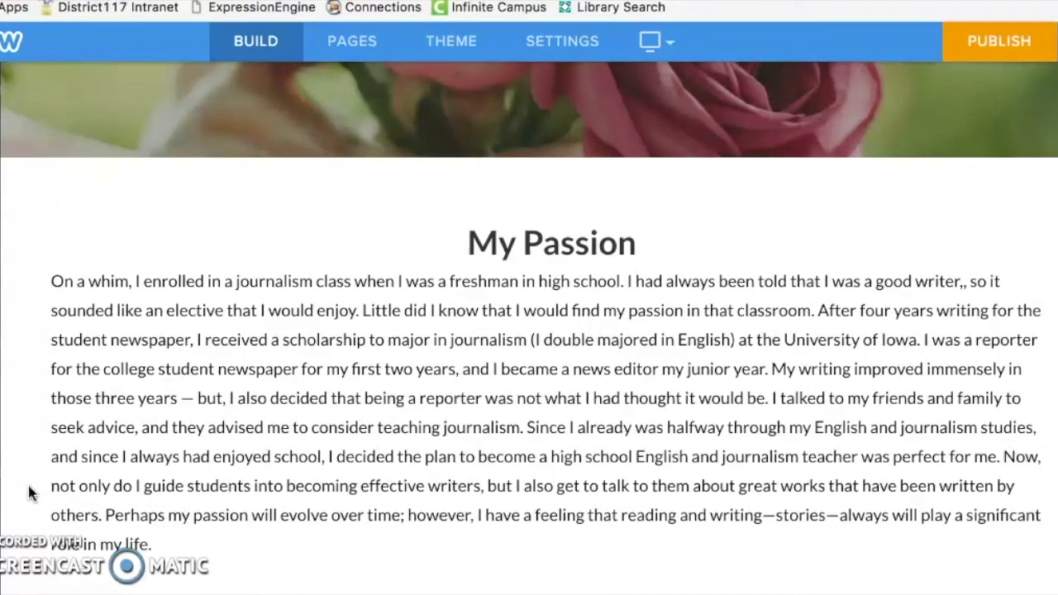
pyautogui.click(258, 460)
pyautogui.scroll(-1, 258, 460)
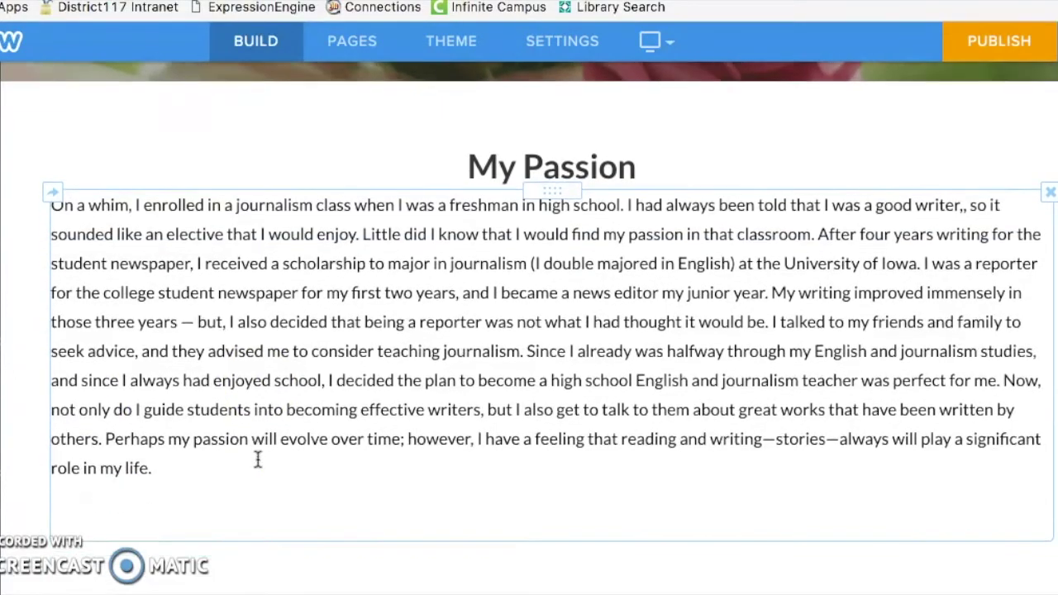
pyautogui.scroll(4, 28, 311)
pyautogui.scroll(3, 28, 323)
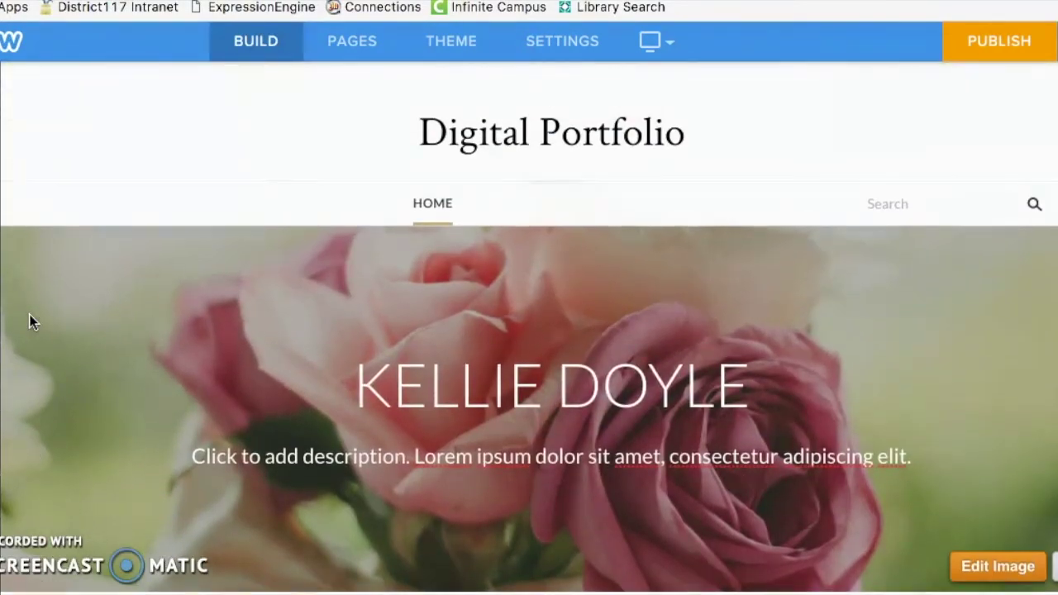
pyautogui.scroll(-6, 29, 323)
pyautogui.scroll(-3, 29, 323)
pyautogui.scroll(8, 29, 314)
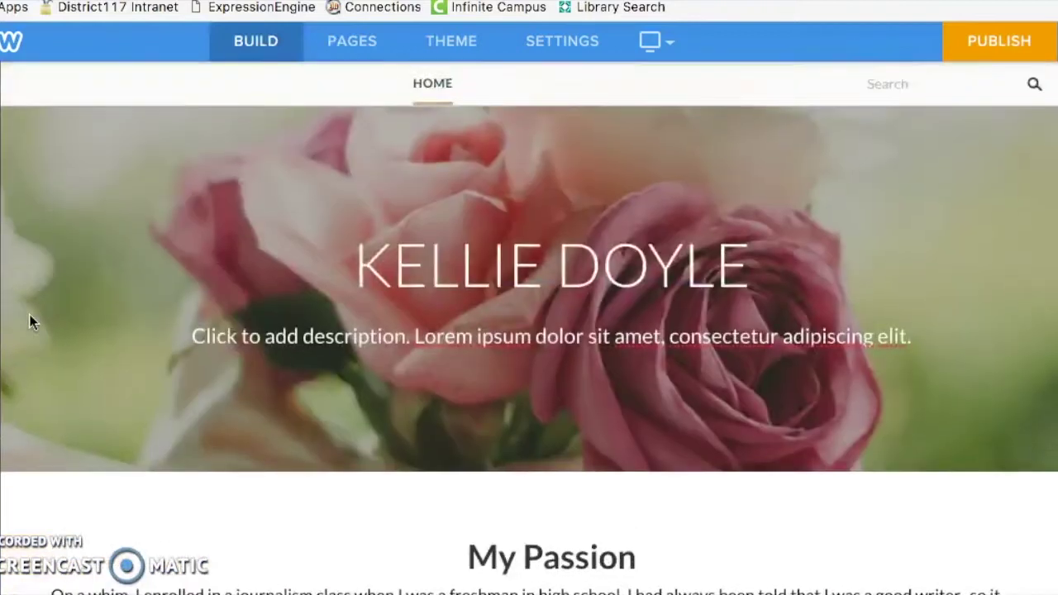
pyautogui.click(394, 256)
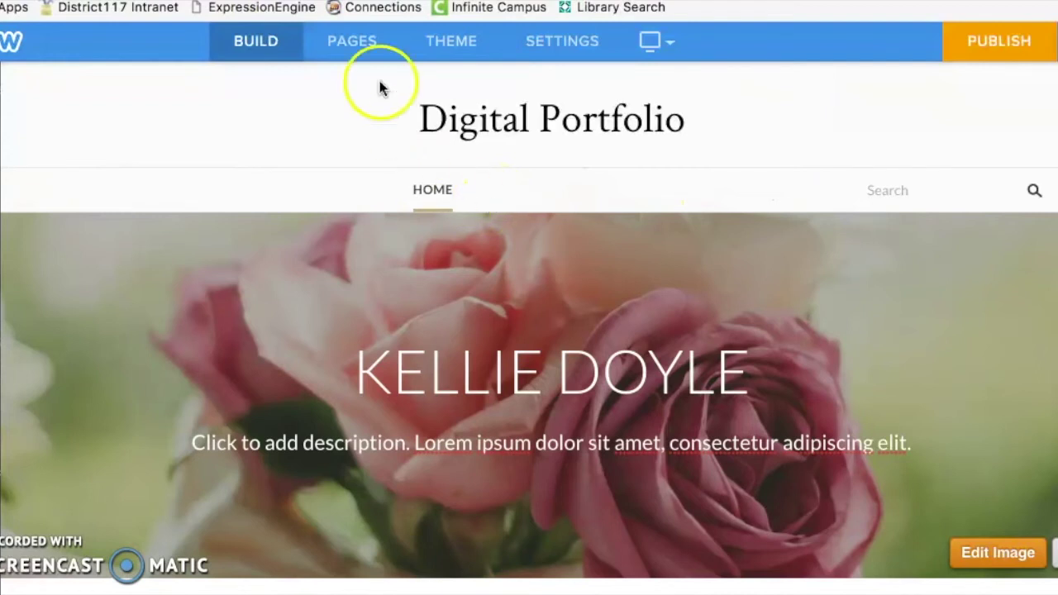
# Step: Add a standard page named 'Accessing and Analyzing Information'
pyautogui.click(350, 44)
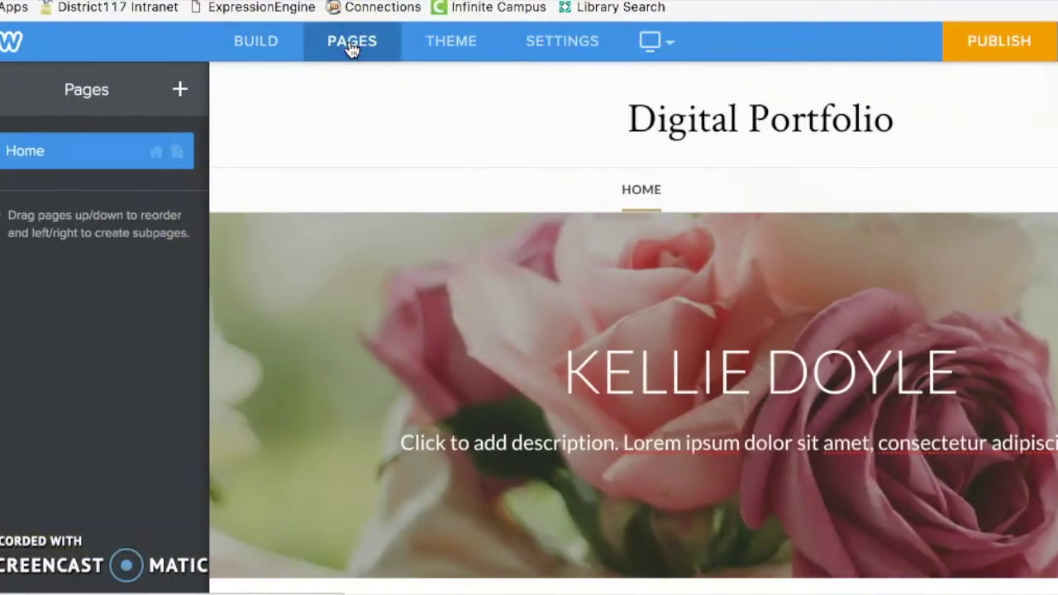
pyautogui.click(178, 91)
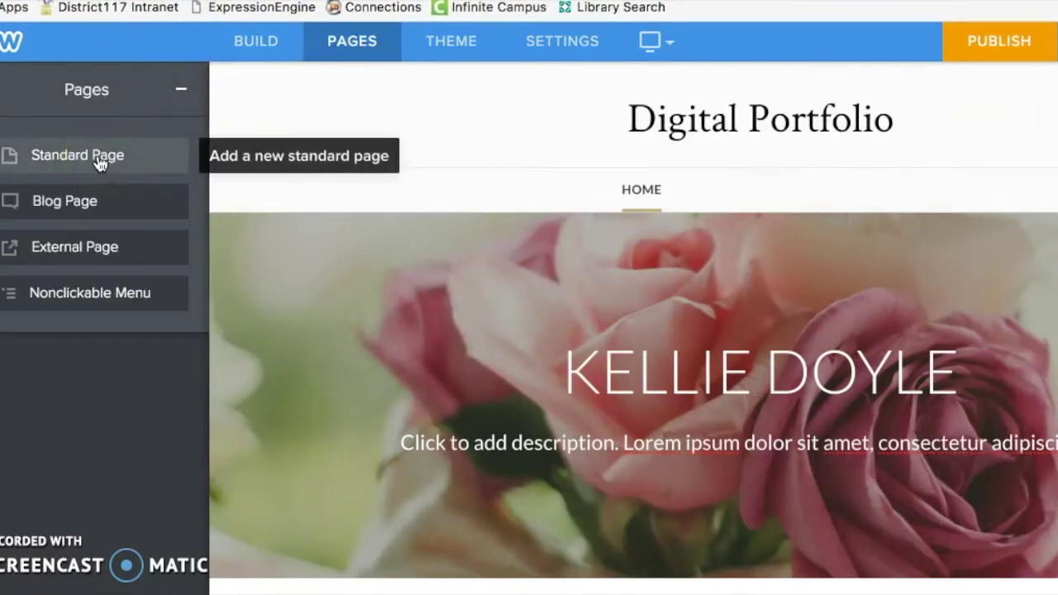
pyautogui.click(100, 163)
pyautogui.write('Ac')
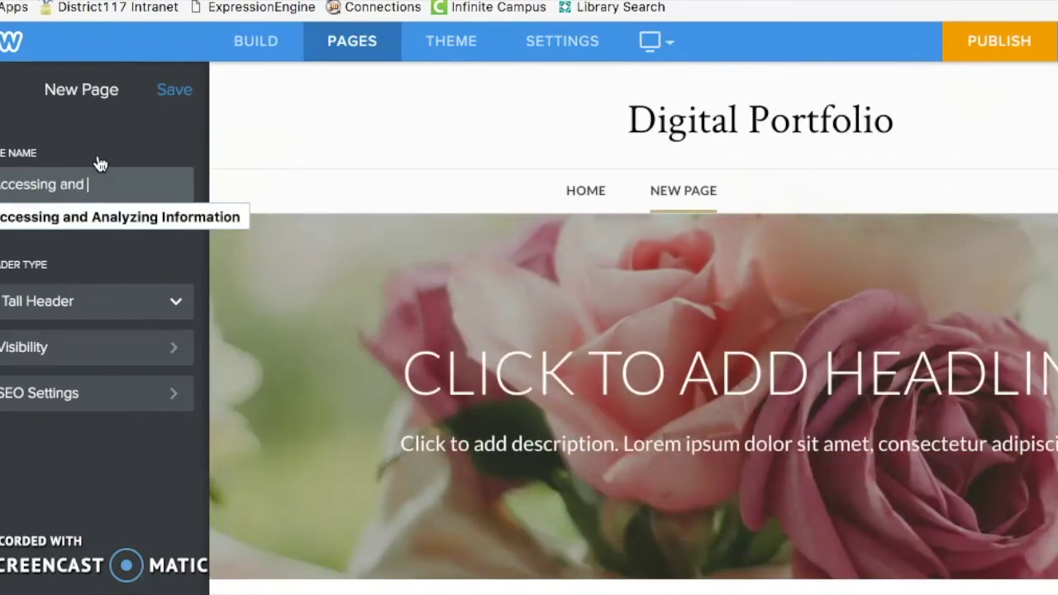
pyautogui.write('cessing and Analyzing Information')
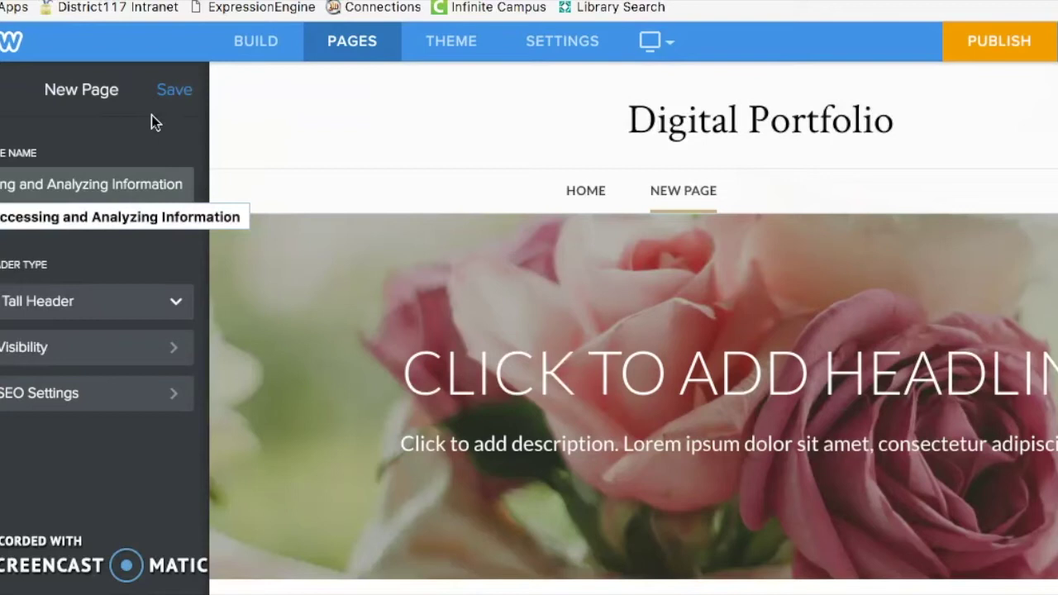
pyautogui.click(173, 96)
pyautogui.click(173, 96)
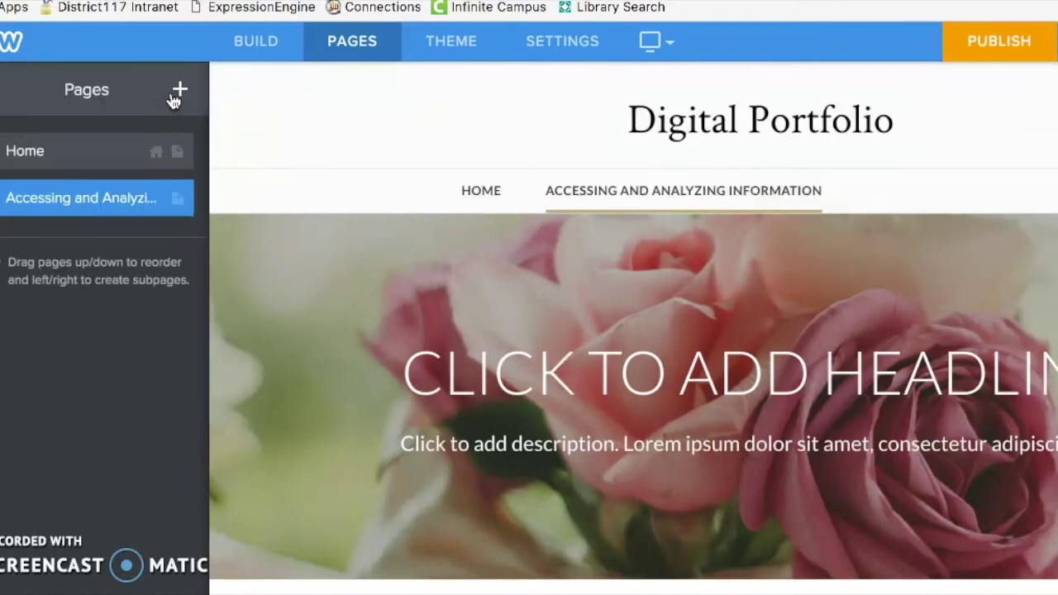
# Step: Add a second standard page named 'Critical Thinking'
pyautogui.click(179, 93)
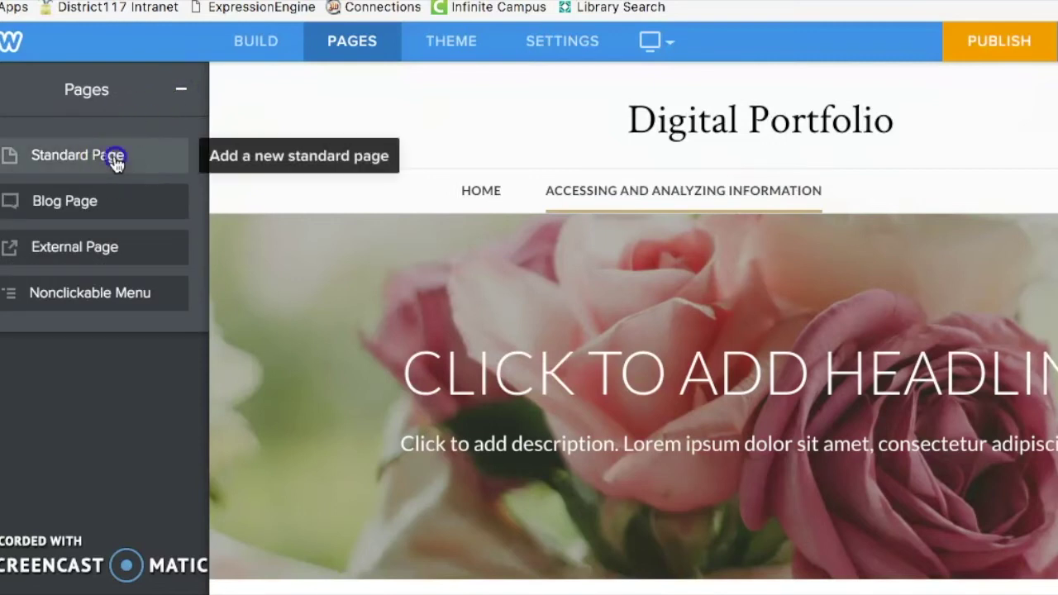
pyautogui.click(115, 160)
pyautogui.write('Critical Thinking')
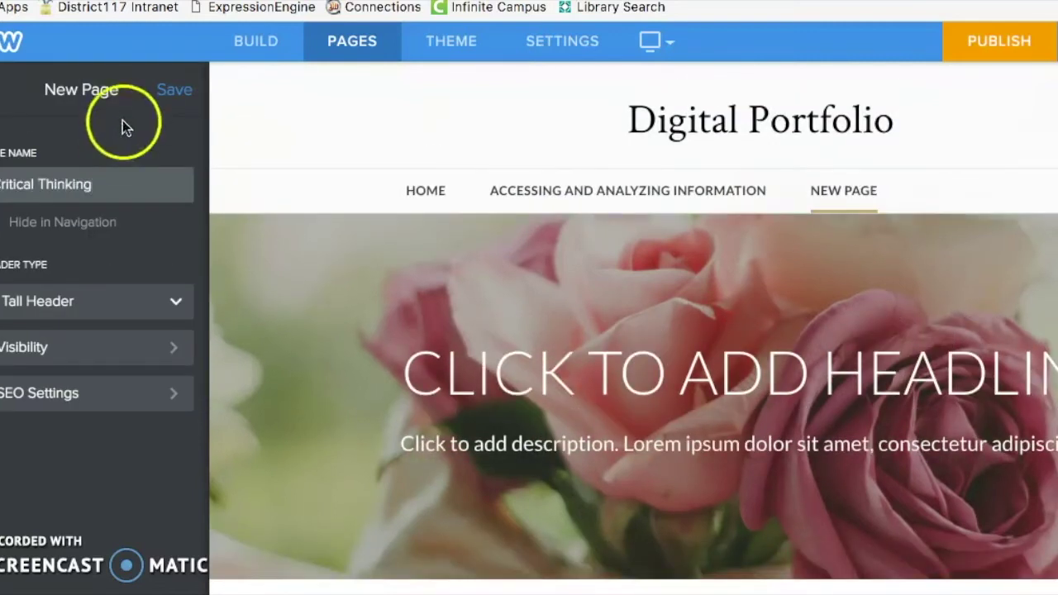
pyautogui.click(161, 92)
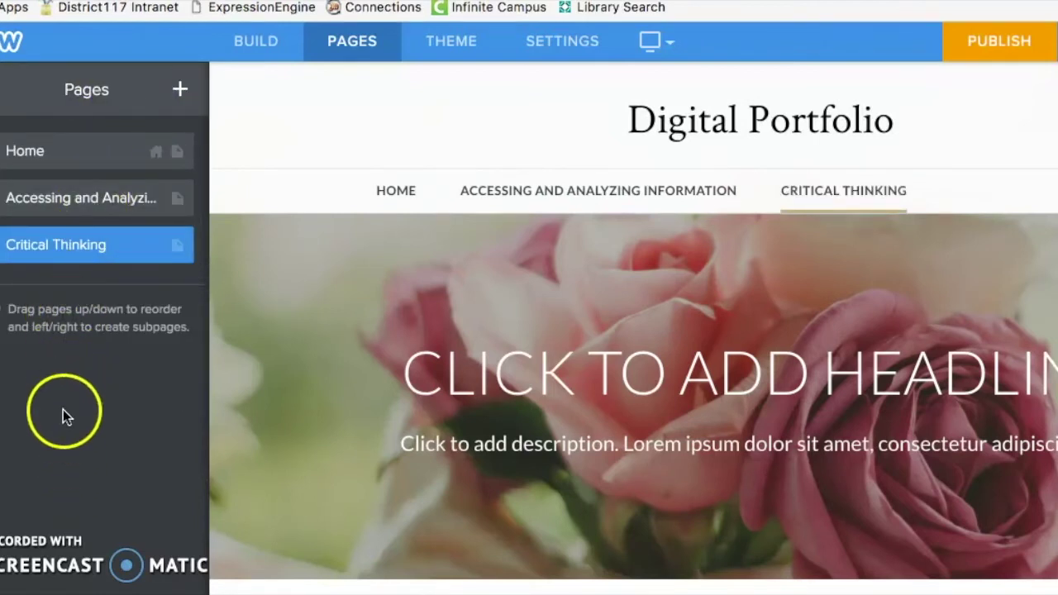
# Step: Try Critical Thinking nested under Accessing and Analyzing Information, then restore it as top-level
pyautogui.moveTo(66, 256)
pyautogui.mouseDown()
pyautogui.moveTo(63, 201)
pyautogui.moveTo(66, 246)
pyautogui.mouseUp()
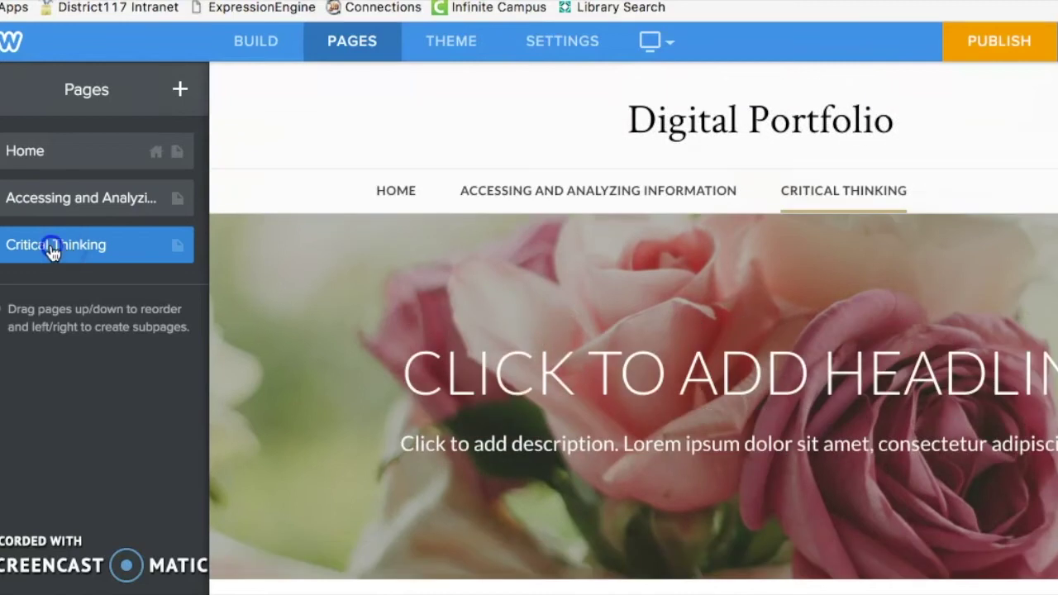
pyautogui.moveTo(52, 251); pyautogui.dragTo(76, 252)
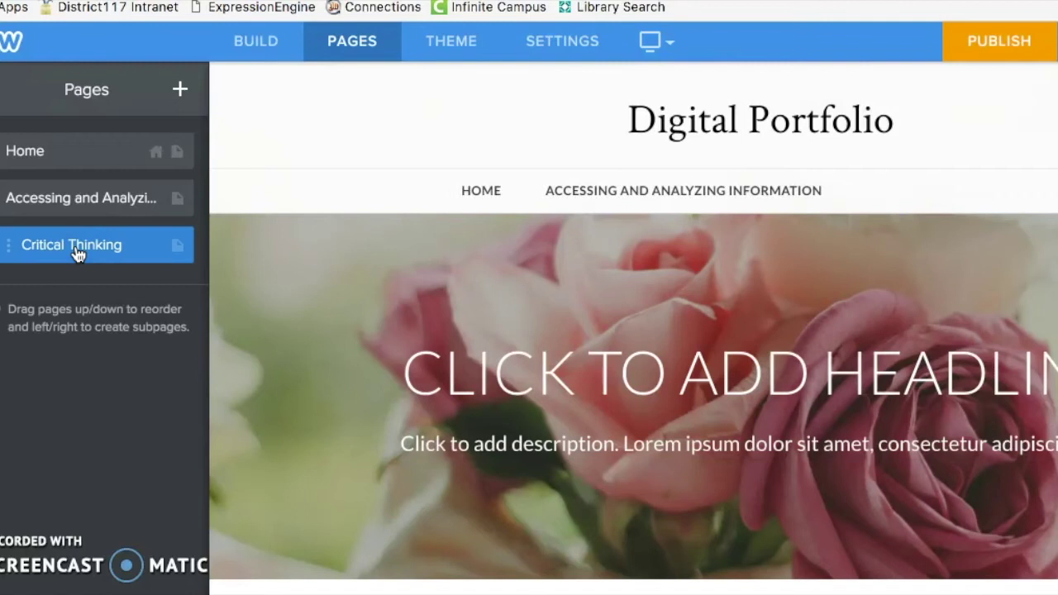
pyautogui.click(567, 205)
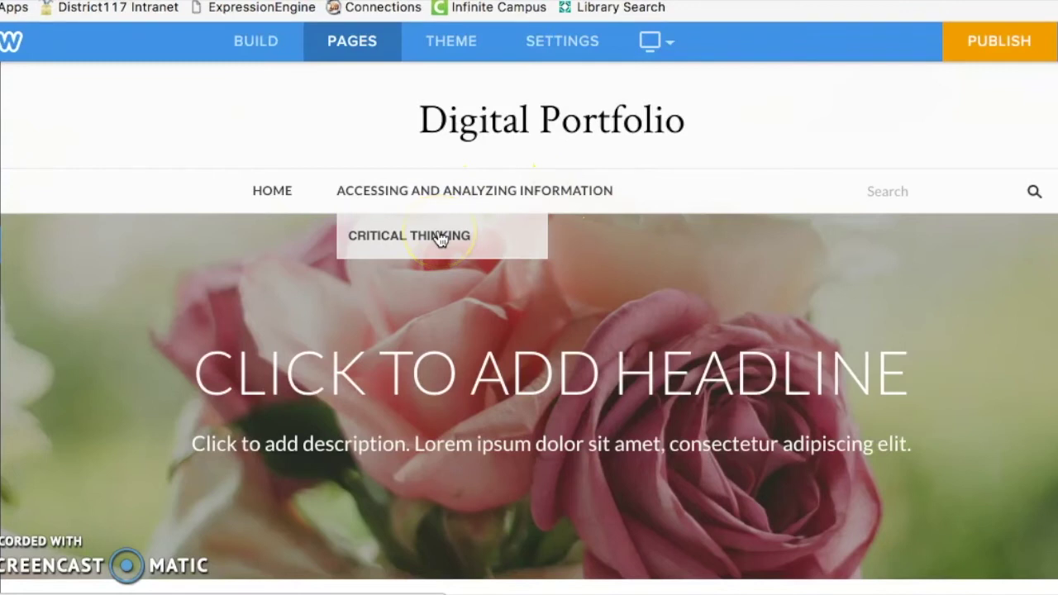
pyautogui.moveTo(43, 256)
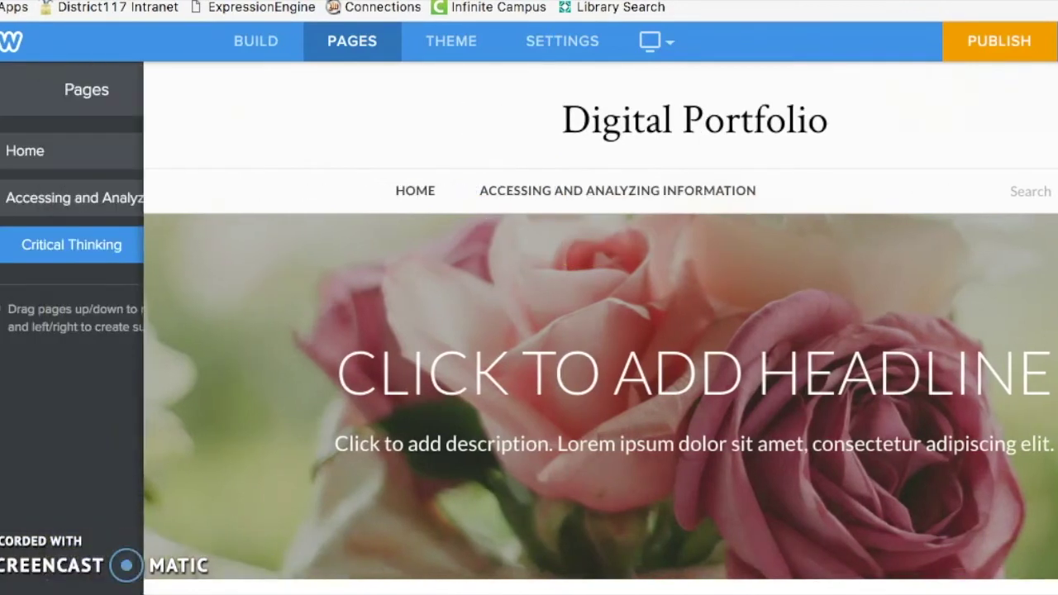
pyautogui.moveTo(44, 256); pyautogui.dragTo(24, 248)
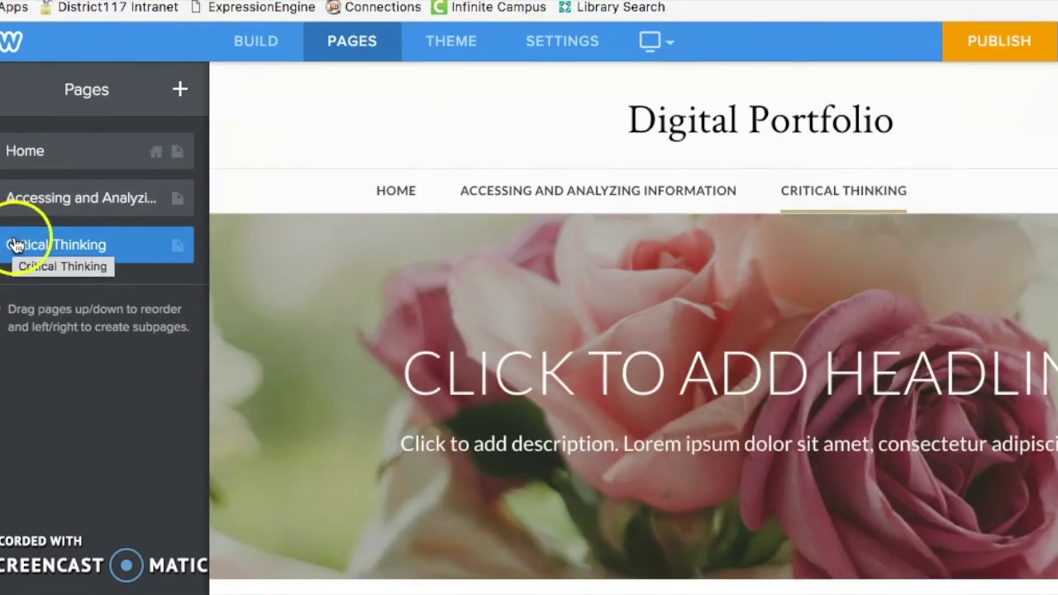
pyautogui.click(402, 184)
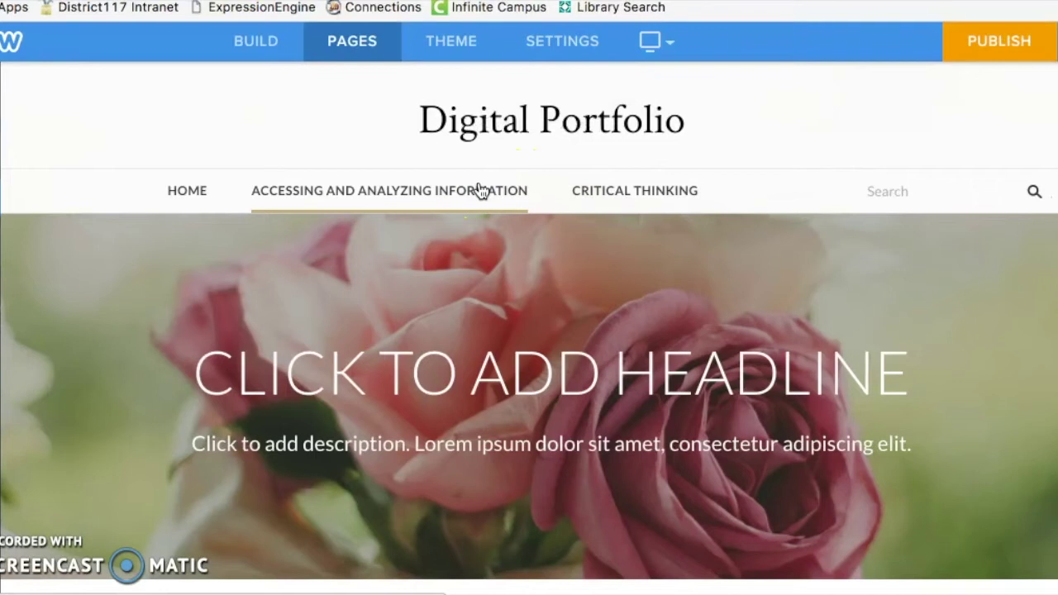
# Step: Switch the page's header to Short Header, then to No Header, removing the rose banner
pyautogui.click(463, 383)
pyautogui.scroll(-2, 462, 380)
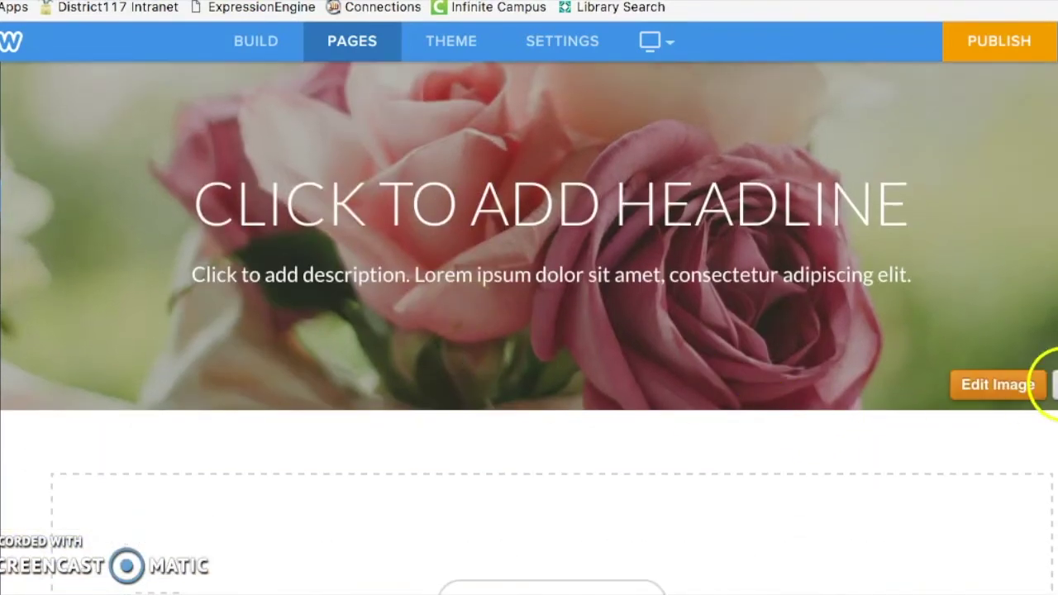
pyautogui.click(1055, 384)
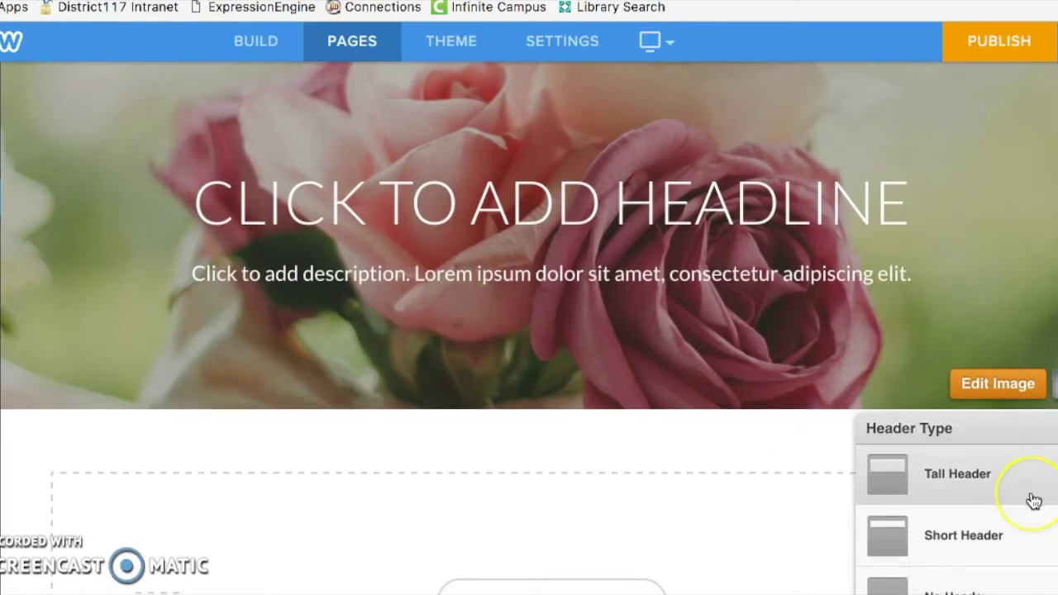
pyautogui.scroll(-1, 1031, 432)
pyautogui.click(1014, 457)
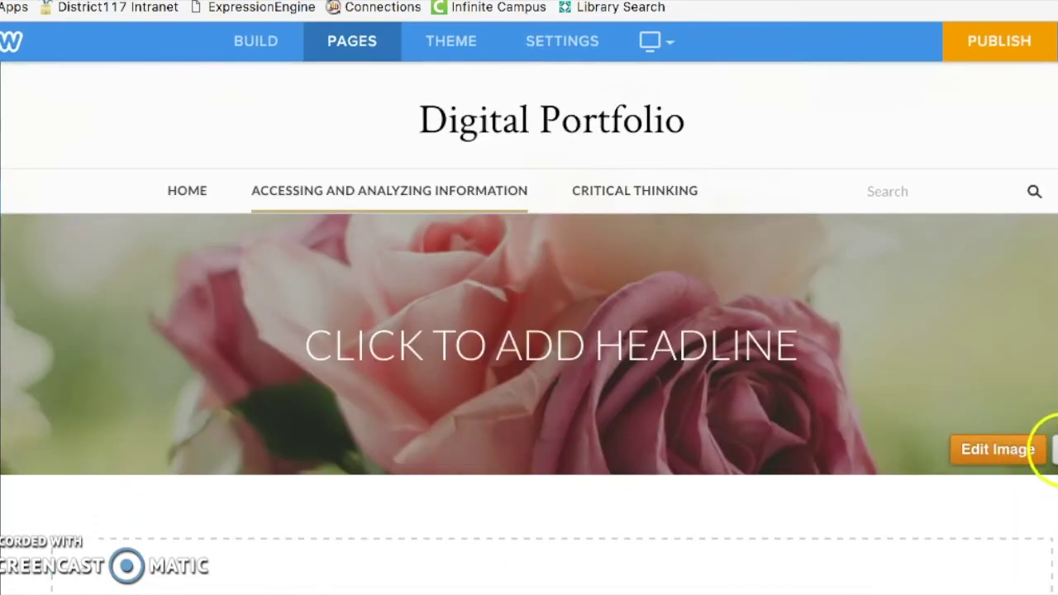
pyautogui.click(1053, 450)
pyautogui.scroll(-2, 1039, 434)
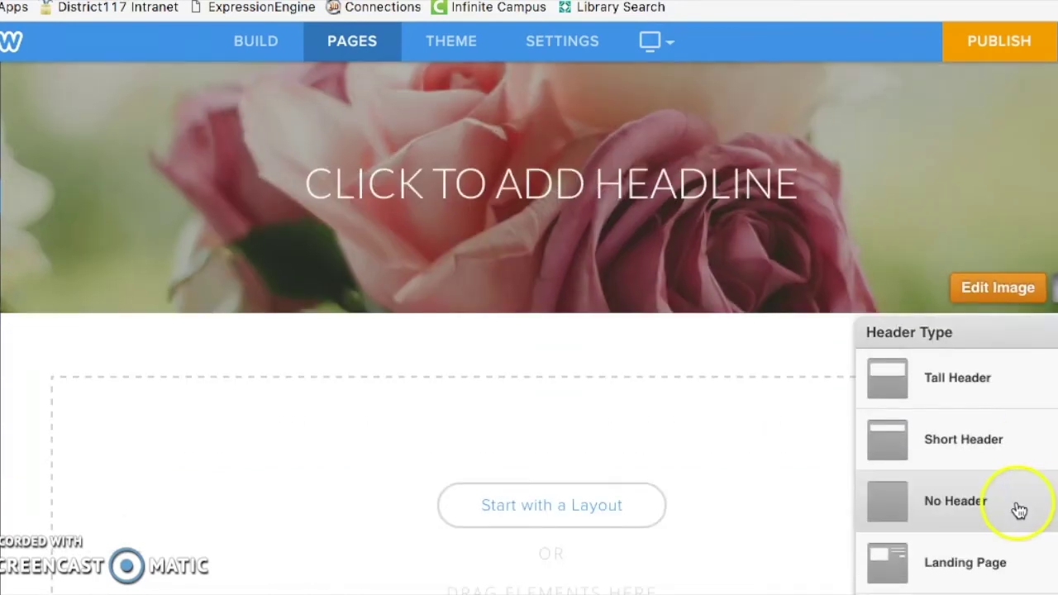
pyautogui.click(1018, 506)
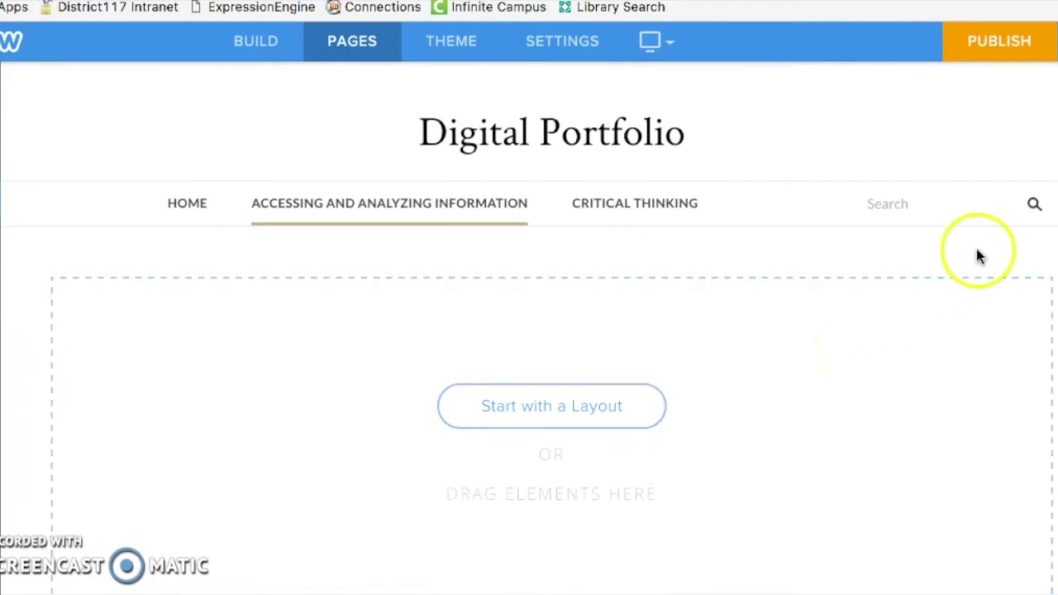
pyautogui.scroll(-4, 950, 356)
pyautogui.scroll(4, 952, 356)
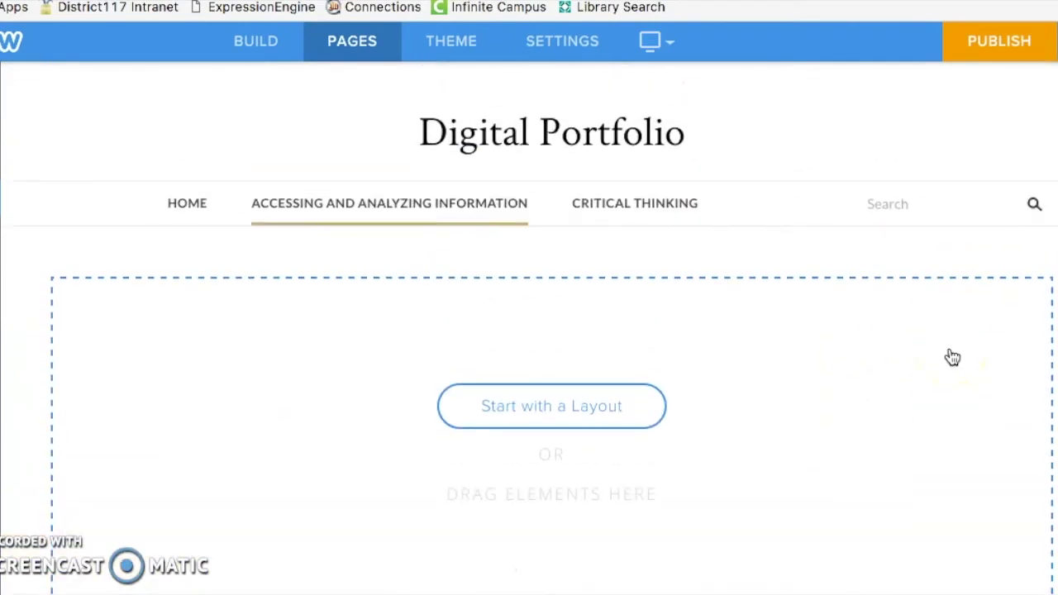
pyautogui.click(1004, 221)
# Step: Set Header Type to Short Header in the Accessing and Analyzing Information page settings
pyautogui.click(196, 129)
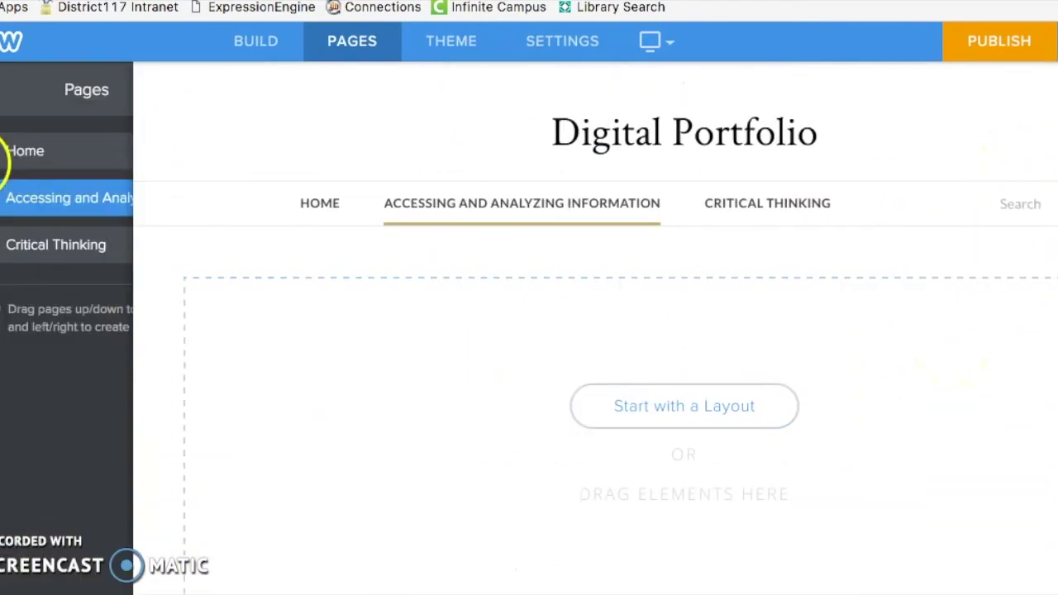
pyautogui.click(72, 200)
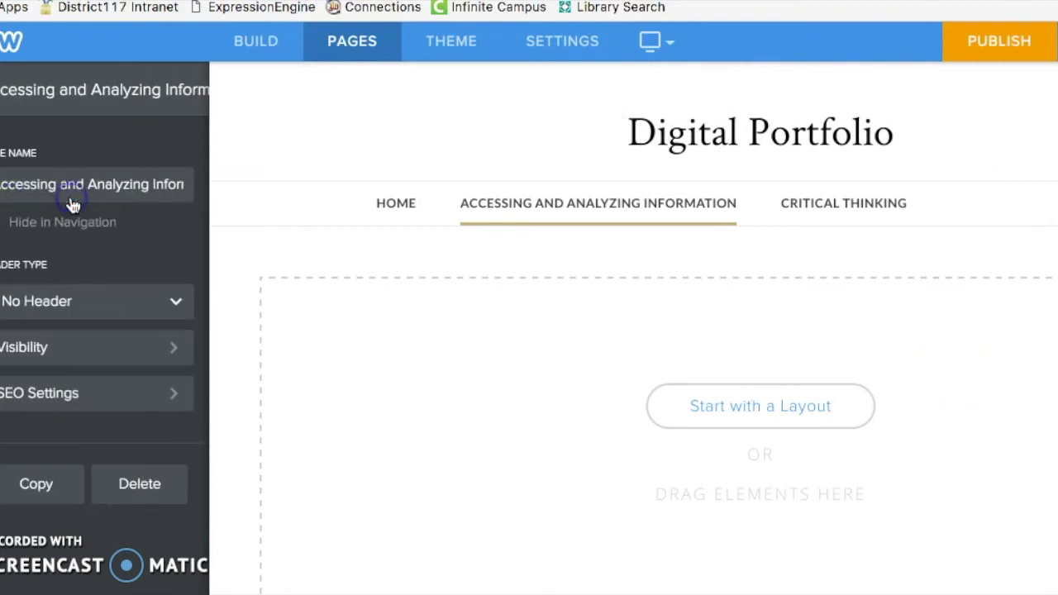
pyautogui.click(74, 303)
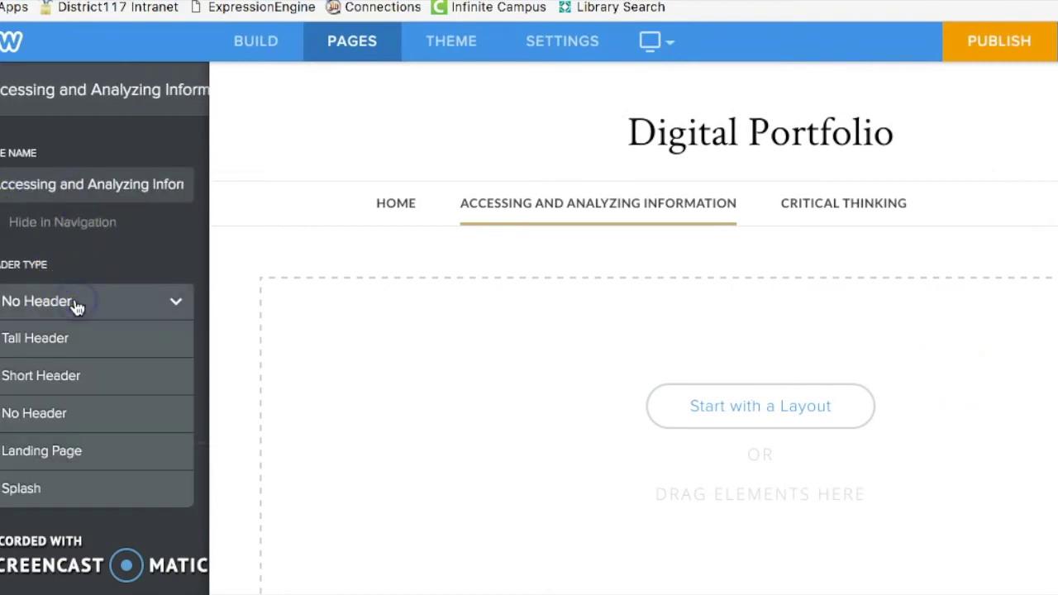
pyautogui.click(69, 374)
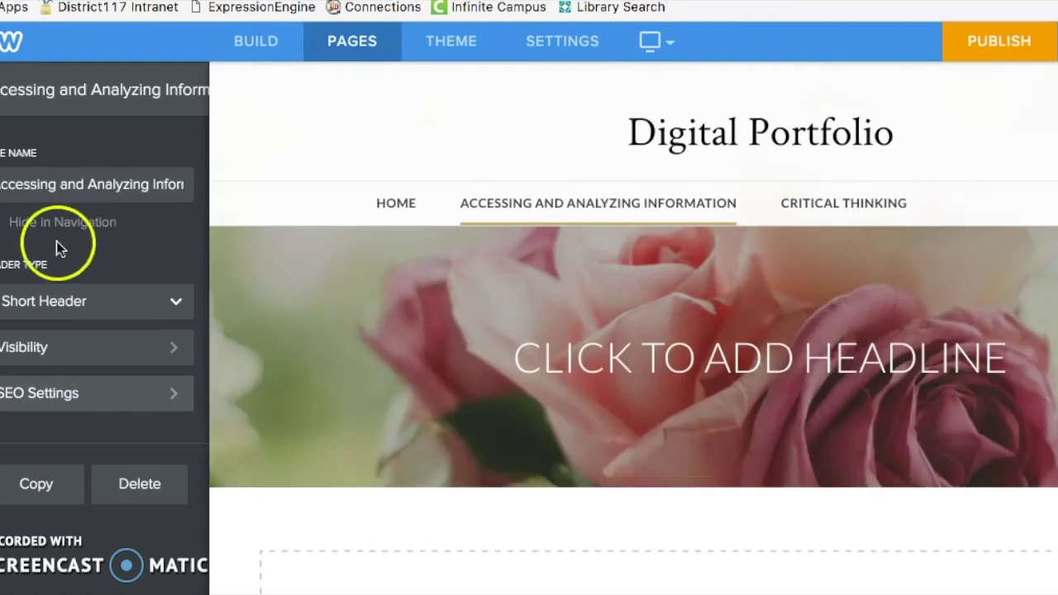
# Step: Change the page's header headline to 'ACCESSING AND ANALYZING INFORMATION'
pyautogui.click(619, 461)
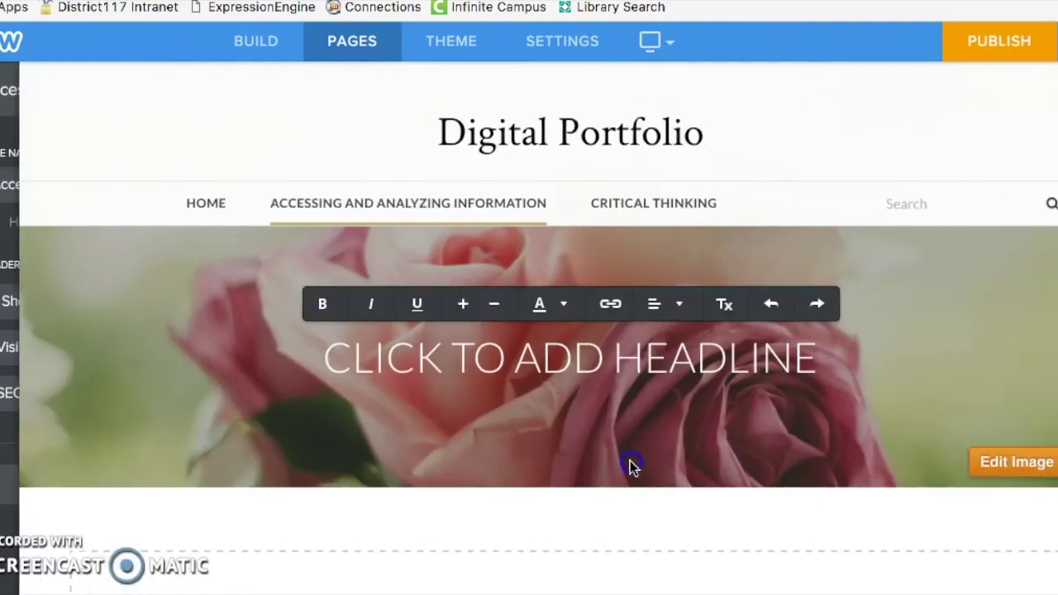
pyautogui.click(588, 348)
pyautogui.write('AC')
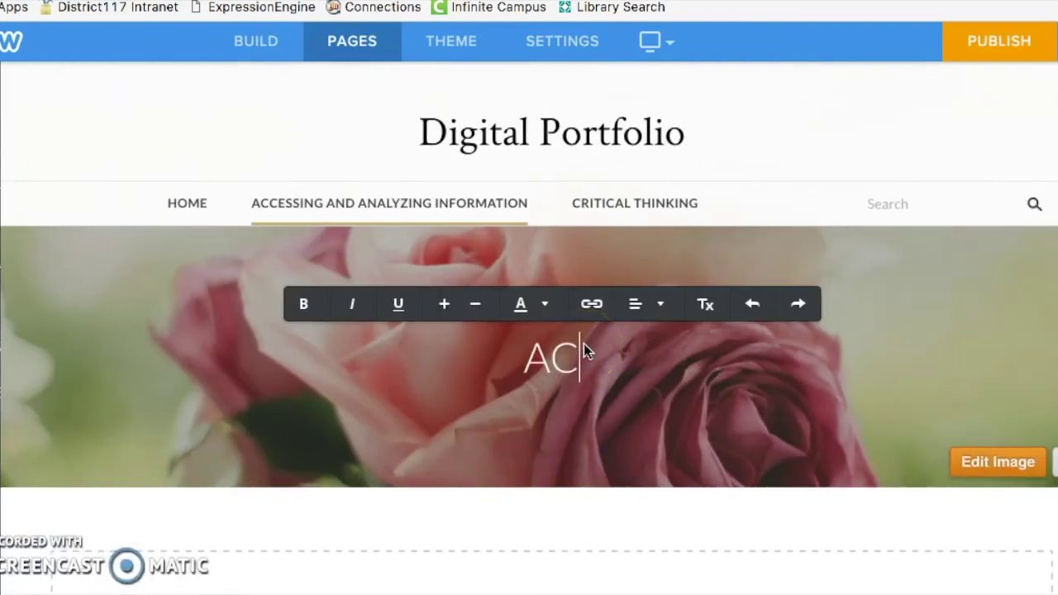
pyautogui.write('CESSING AND ANAL')
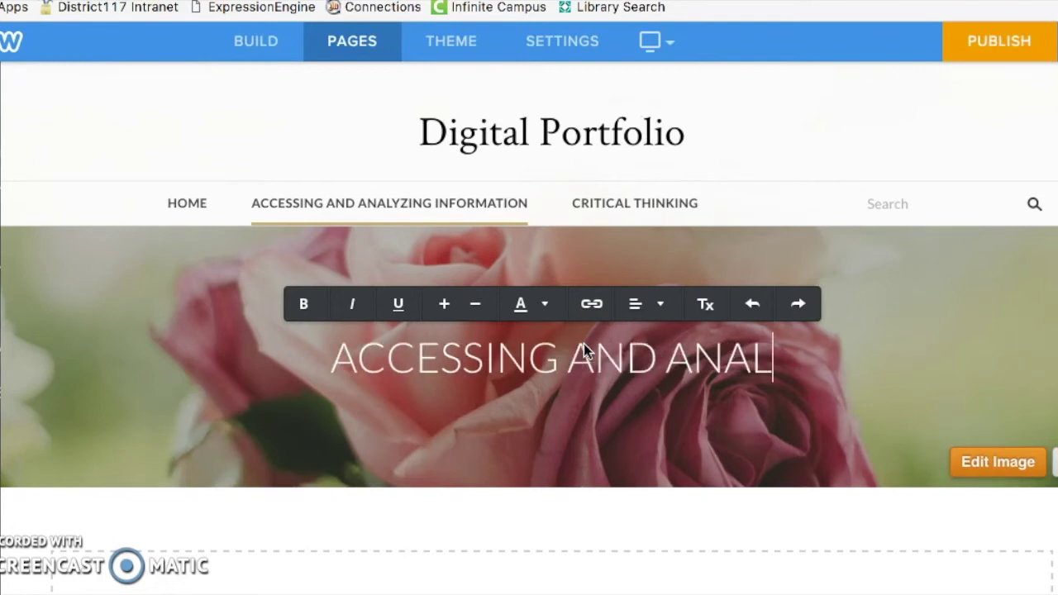
pyautogui.write('YZING INFORMATION')
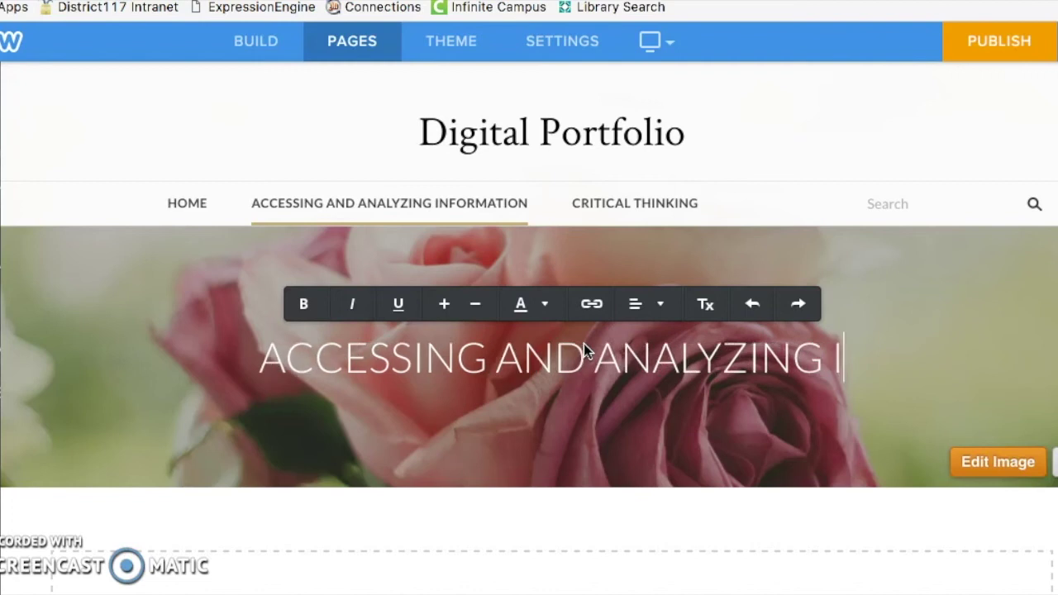
pyautogui.click(509, 354)
pyautogui.click(3, 201)
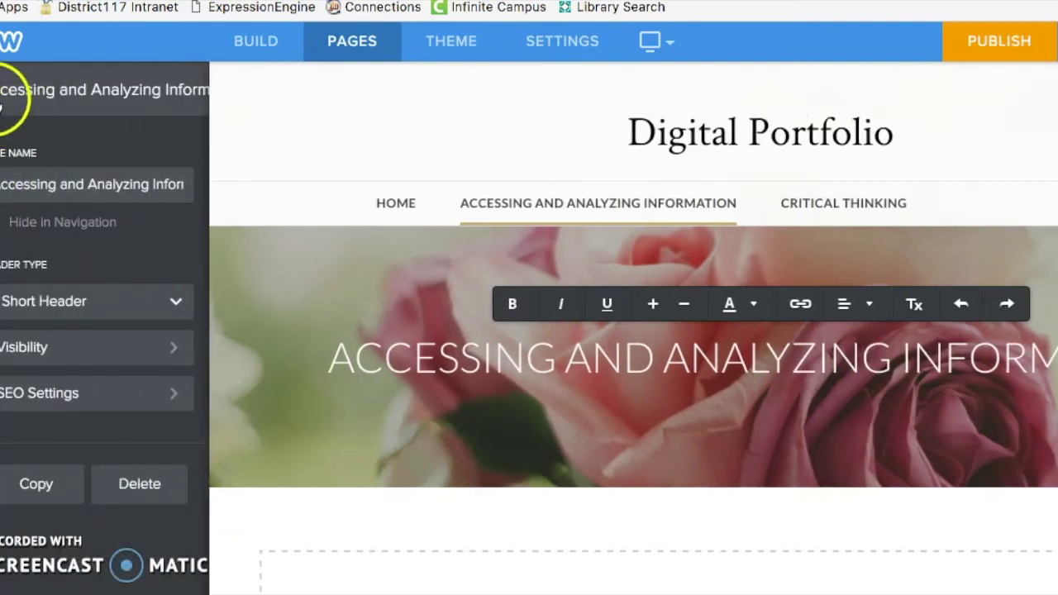
pyautogui.click(3, 93)
pyautogui.click(237, 56)
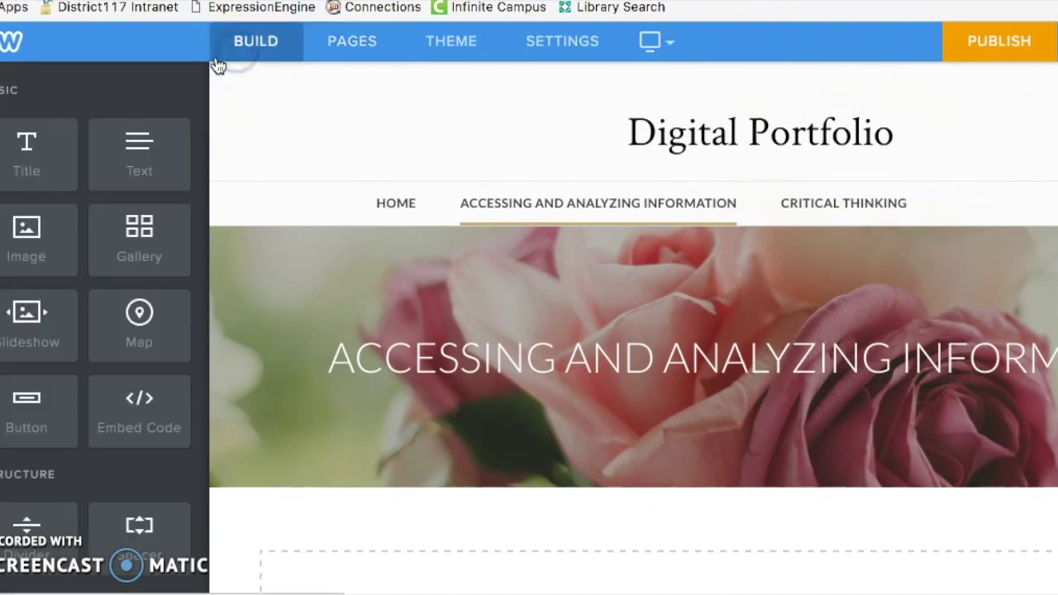
pyautogui.moveTo(31, 153); pyautogui.dragTo(468, 204)
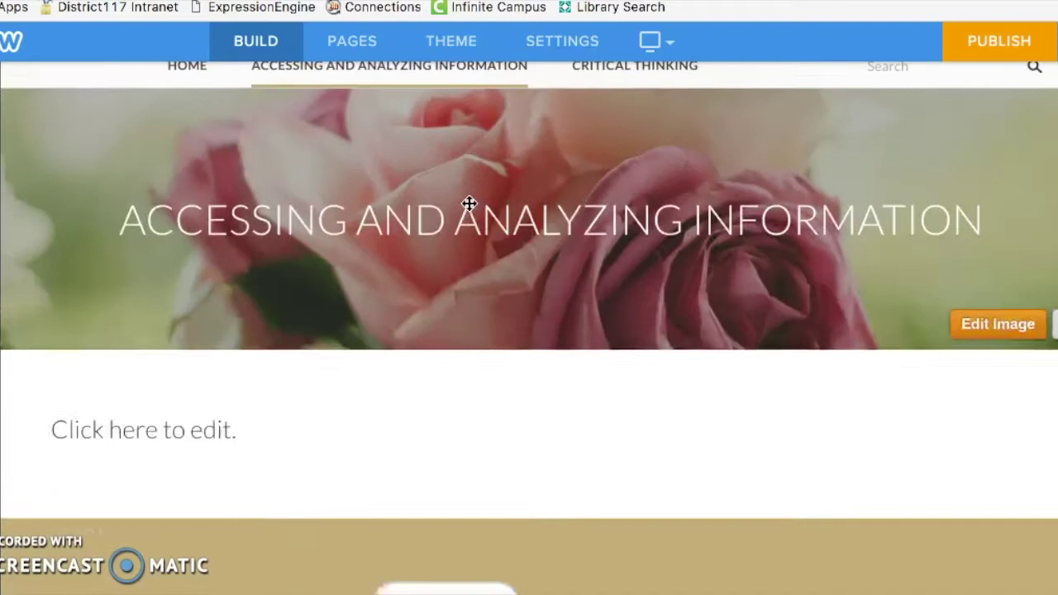
pyautogui.click(176, 497)
pyautogui.write('Accessing')
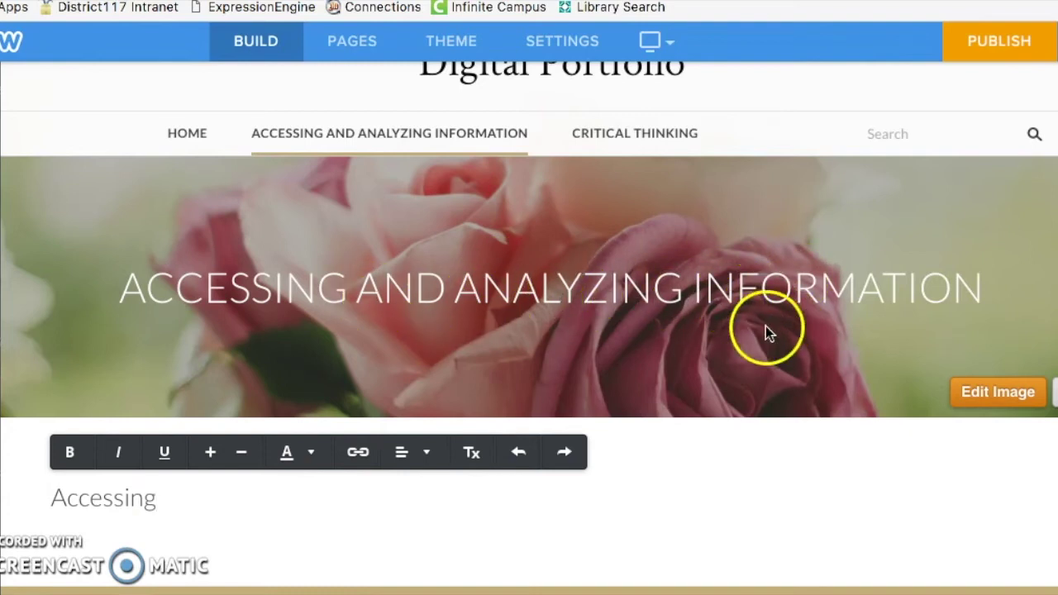
pyautogui.click(825, 486)
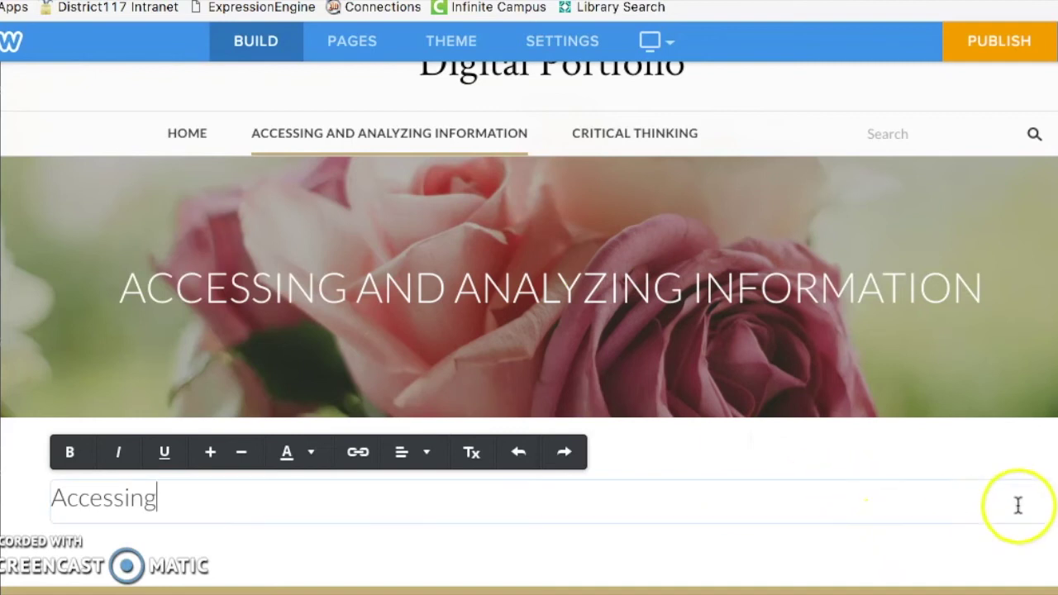
pyautogui.click(977, 558)
pyautogui.click(1047, 484)
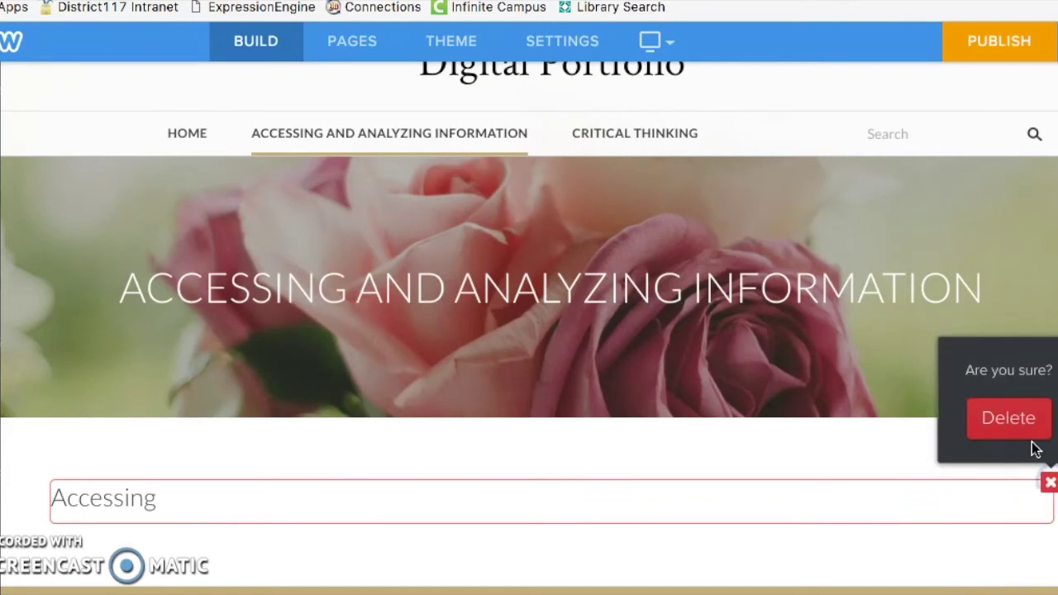
pyautogui.click(1016, 425)
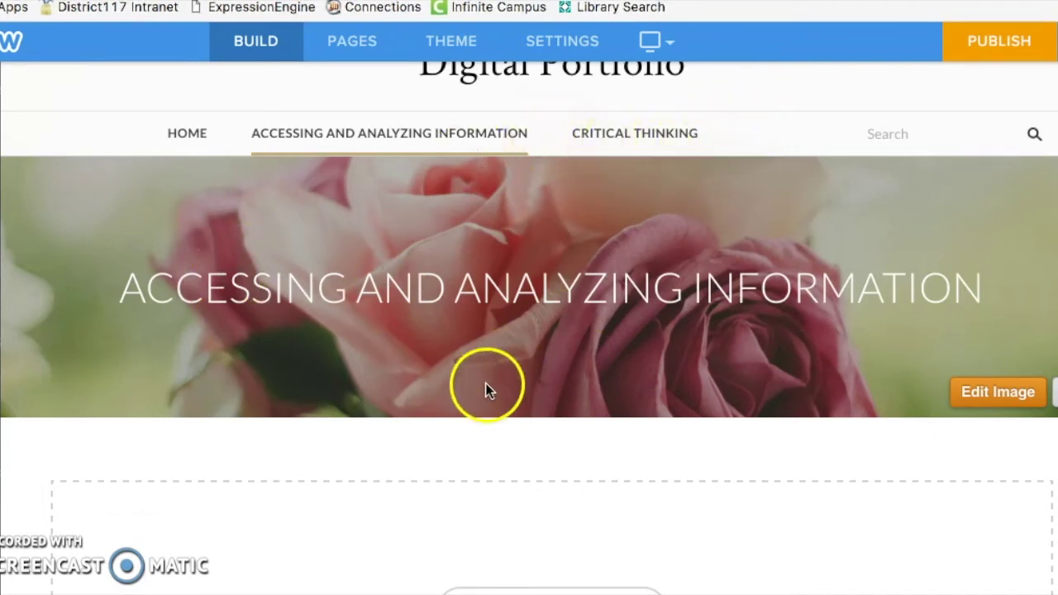
# Step: Add an empty text block under the rose header, then highlight the example passion statement in the Google Doc
pyautogui.moveTo(2, 190)
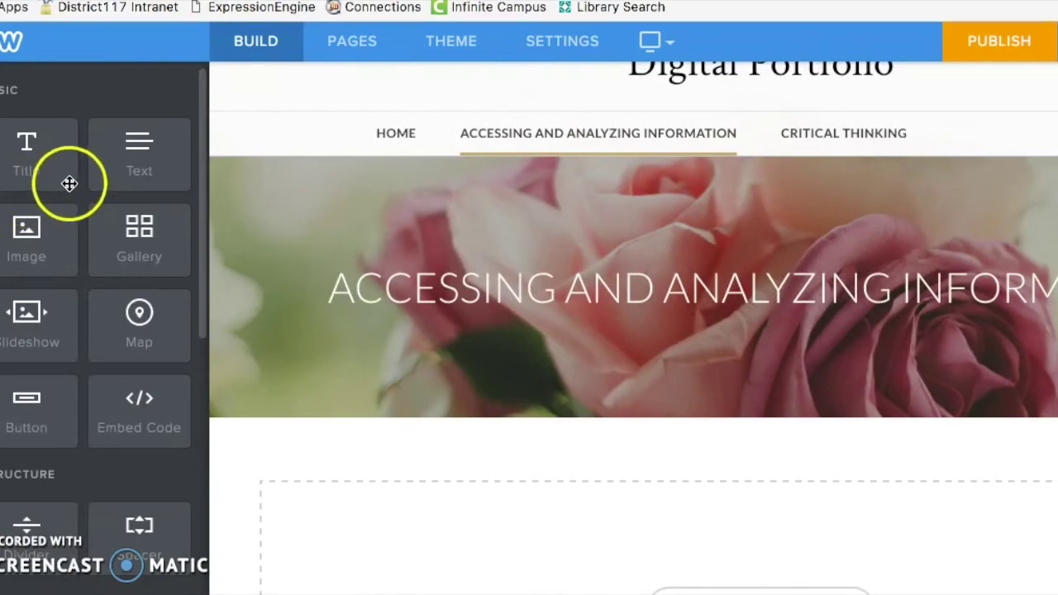
pyautogui.moveTo(114, 165); pyautogui.dragTo(271, 496)
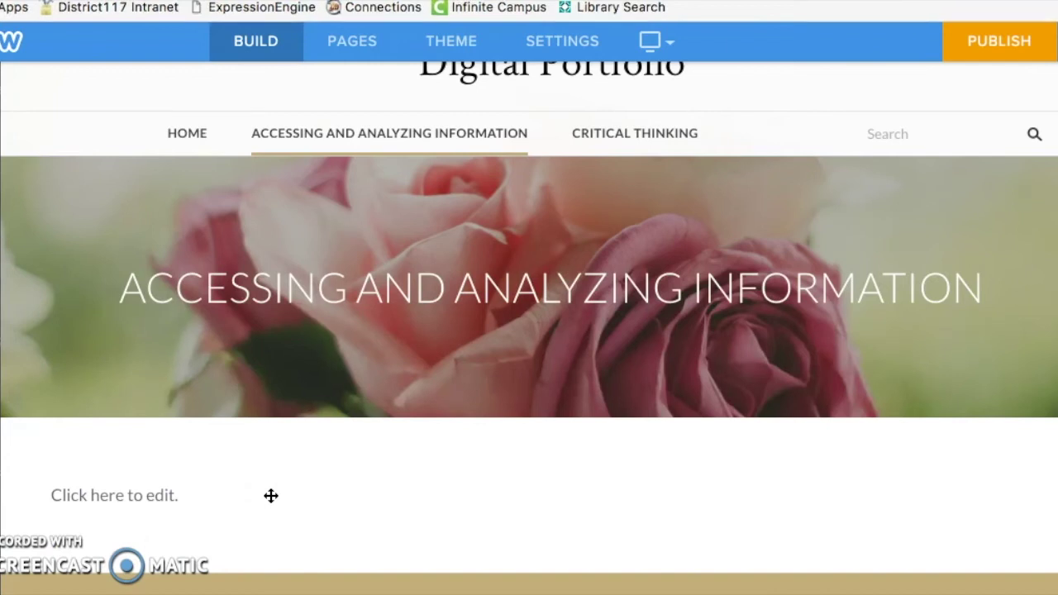
pyautogui.click(248, 494)
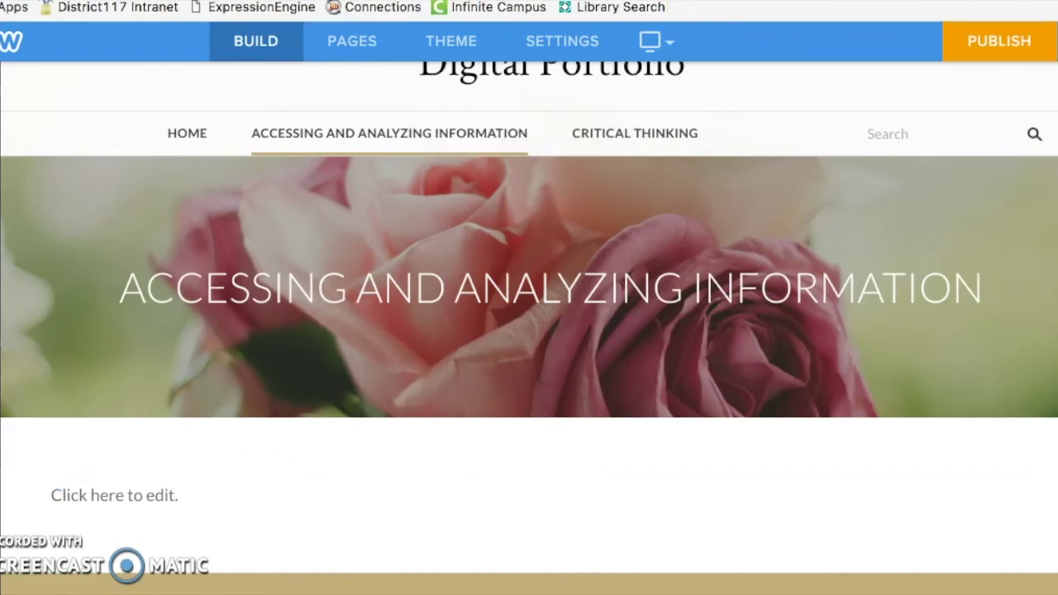
pyautogui.hotkey('ctrl', 'Tab')
pyautogui.moveTo(149, 457); pyautogui.dragTo(192, 527)
pyautogui.hotkey('ctrl', 'c')
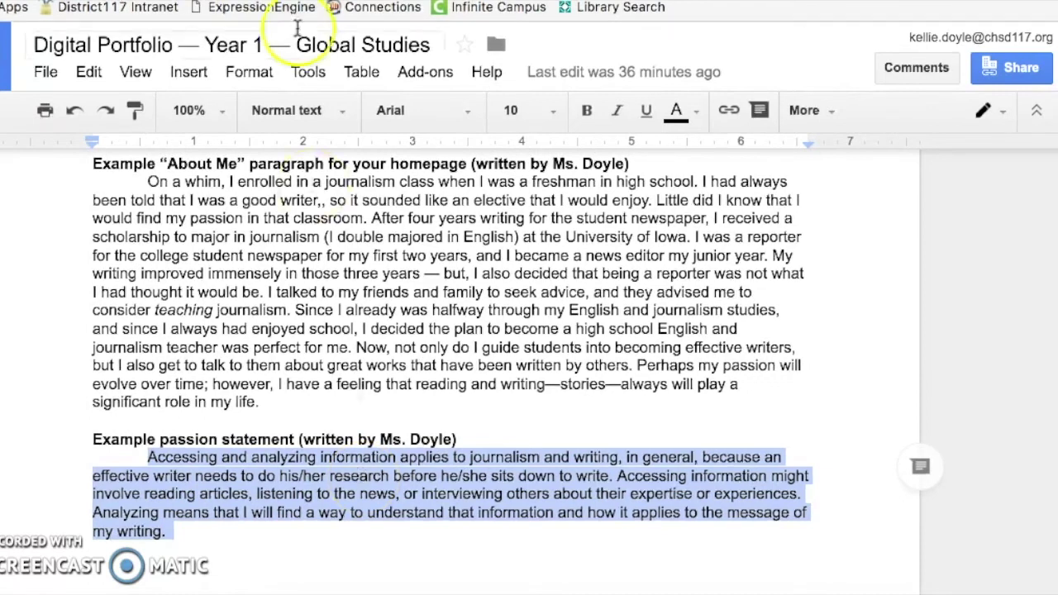
# Step: Paste the passion statement paragraph into the empty text block
pyautogui.click(236, 2)
pyautogui.click(150, 485)
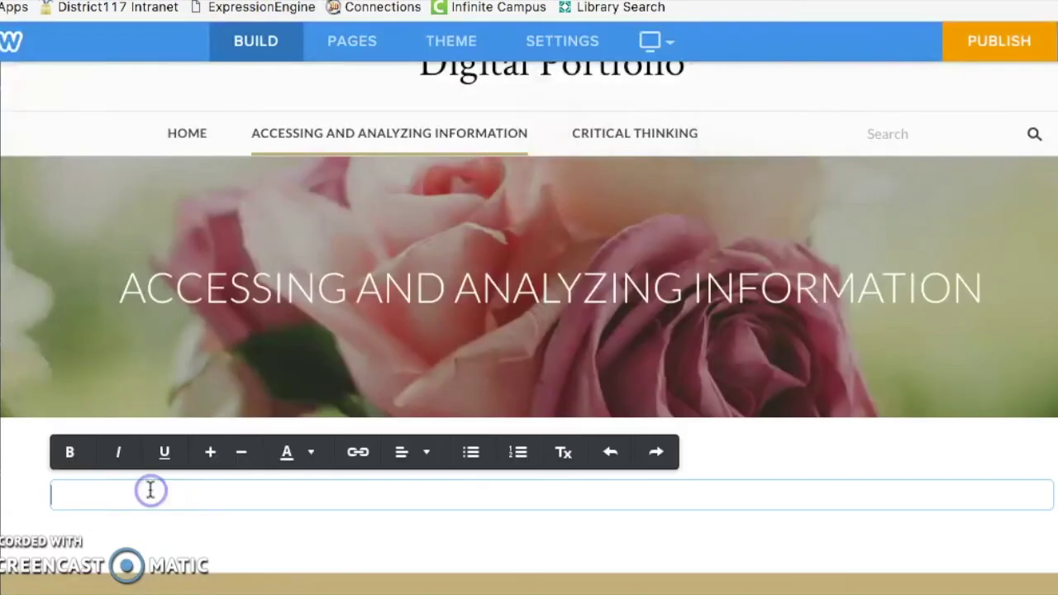
pyautogui.hotkey('ctrl', 'v')
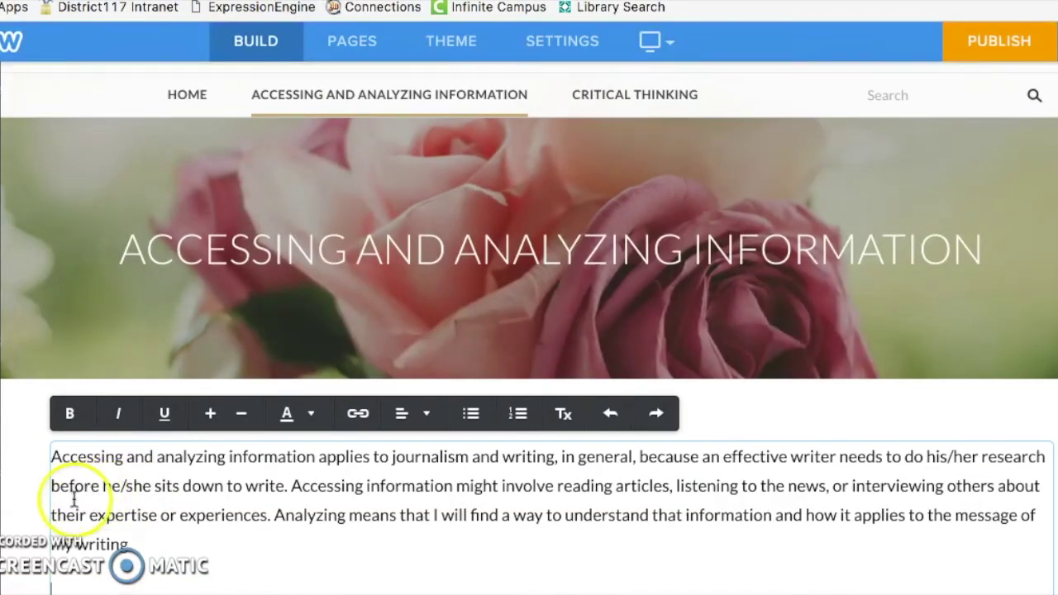
# Step: Add a 'Passion Statement' title block above the pasted paragraph
pyautogui.moveTo(3, 157)
pyautogui.moveTo(7, 156); pyautogui.dragTo(163, 439)
pyautogui.click(146, 451)
pyautogui.write('Passion Statement')
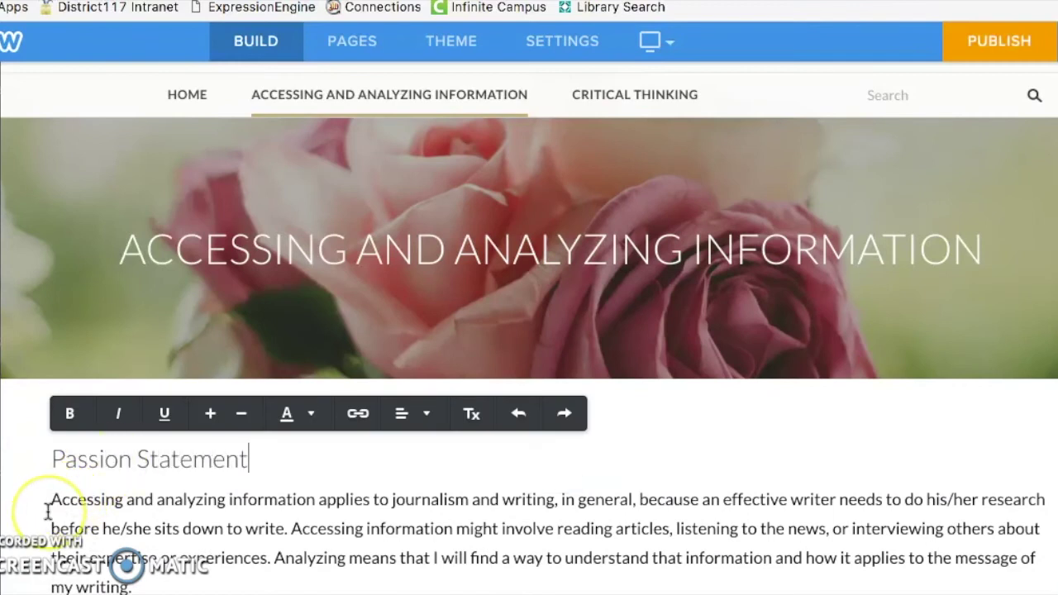
pyautogui.scroll(-2, 45, 509)
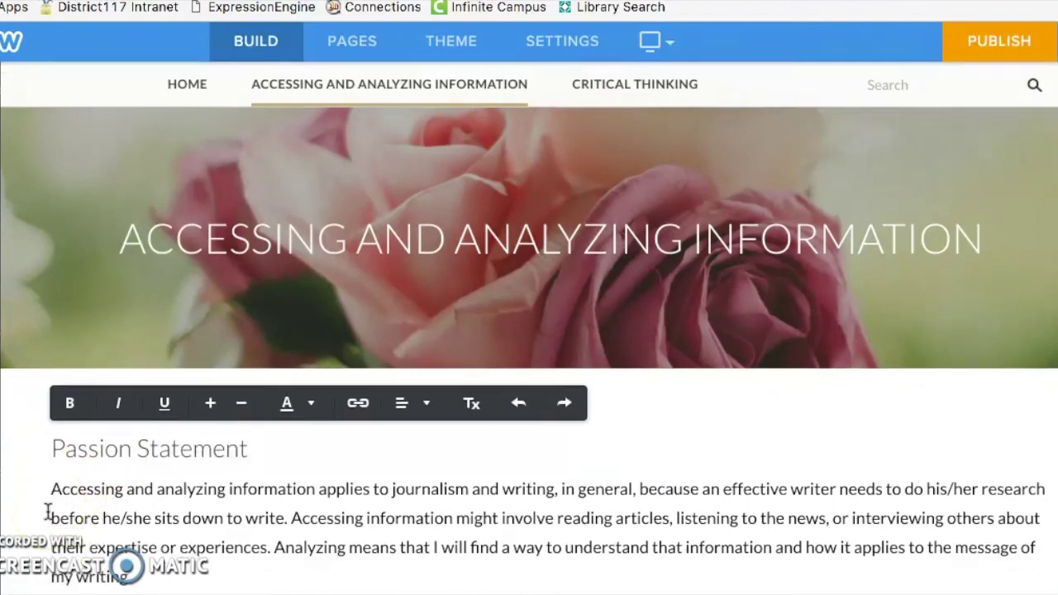
# Step: Review the Passion Statement heading and the pasted paragraph on the page
pyautogui.click(268, 373)
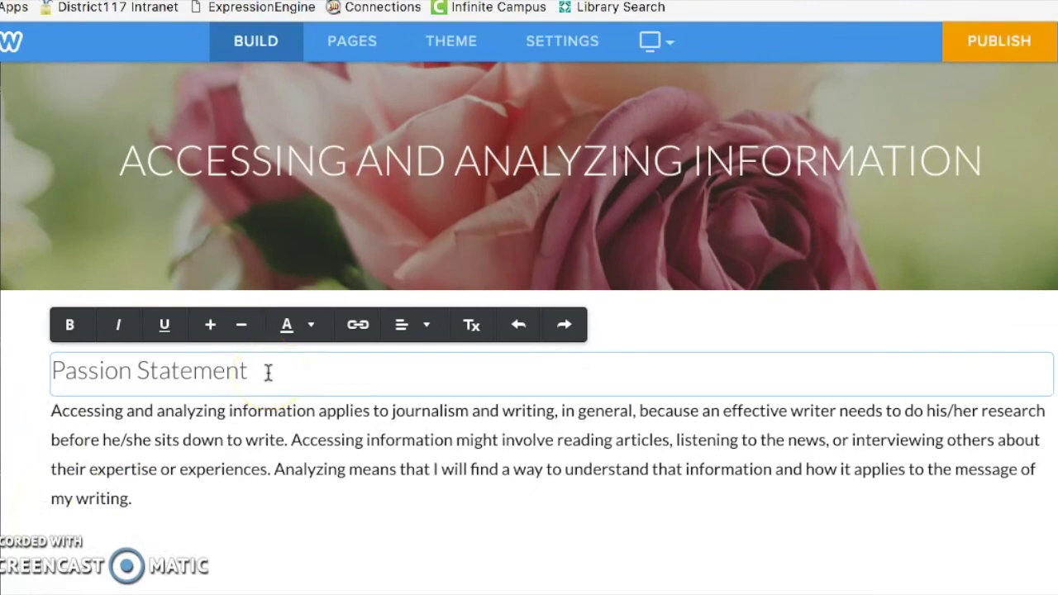
pyautogui.click(213, 451)
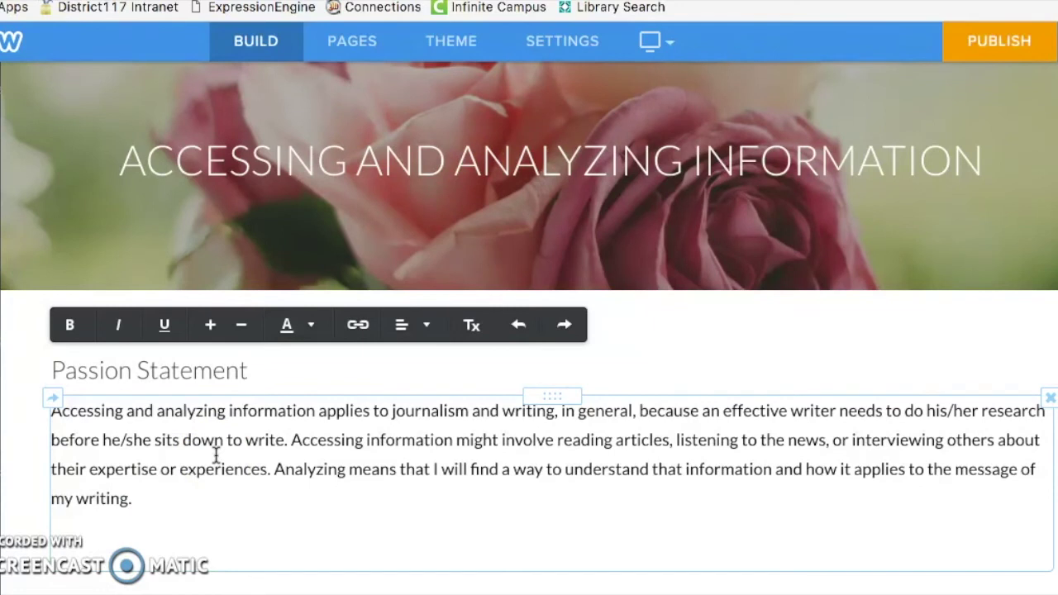
pyautogui.click(35, 478)
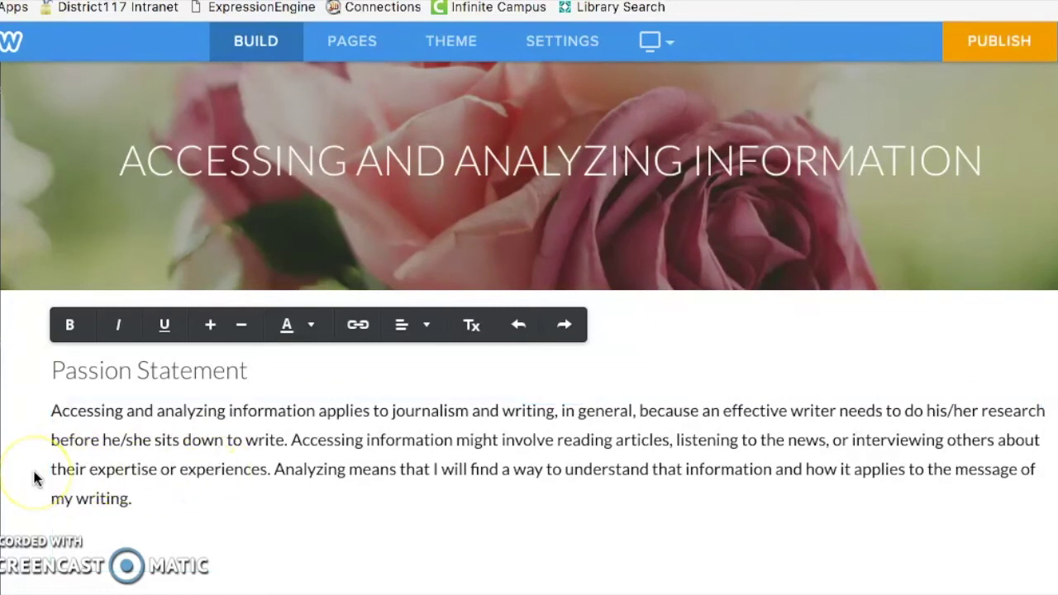
pyautogui.scroll(-2, 35, 478)
pyautogui.click(66, 331)
pyautogui.click(80, 285)
pyautogui.click(125, 423)
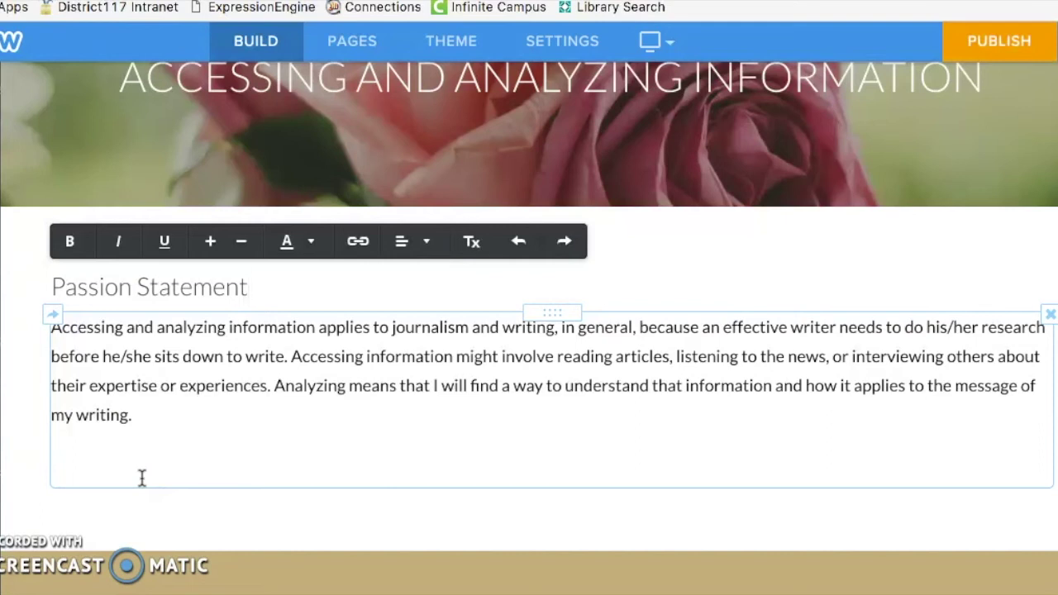
# Step: Switch to the Home page and select its rose banner image
pyautogui.moveTo(8, 360)
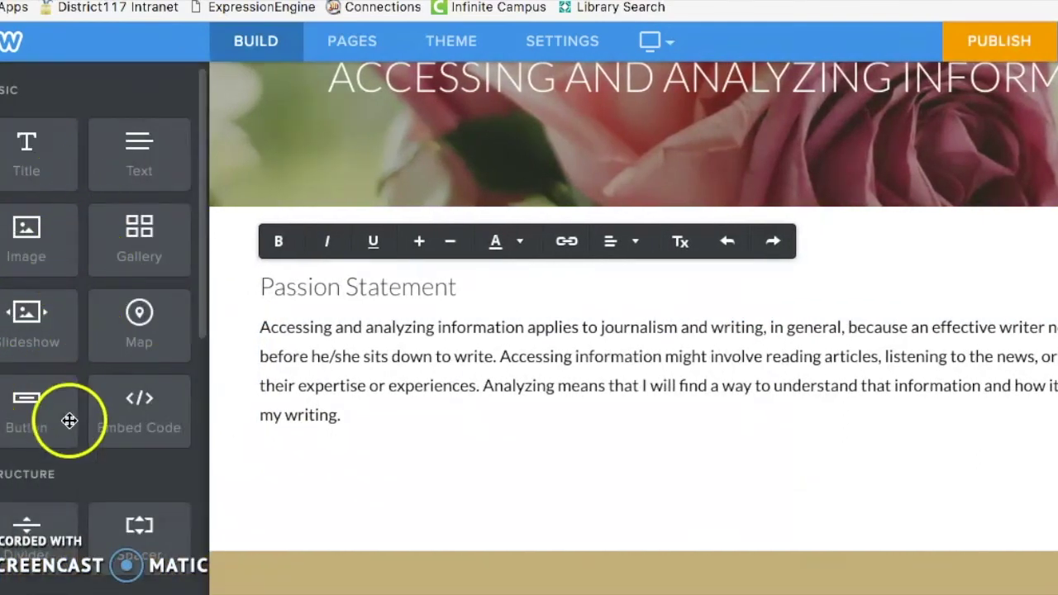
pyautogui.scroll(-1, 55, 478)
pyautogui.scroll(-5, 55, 478)
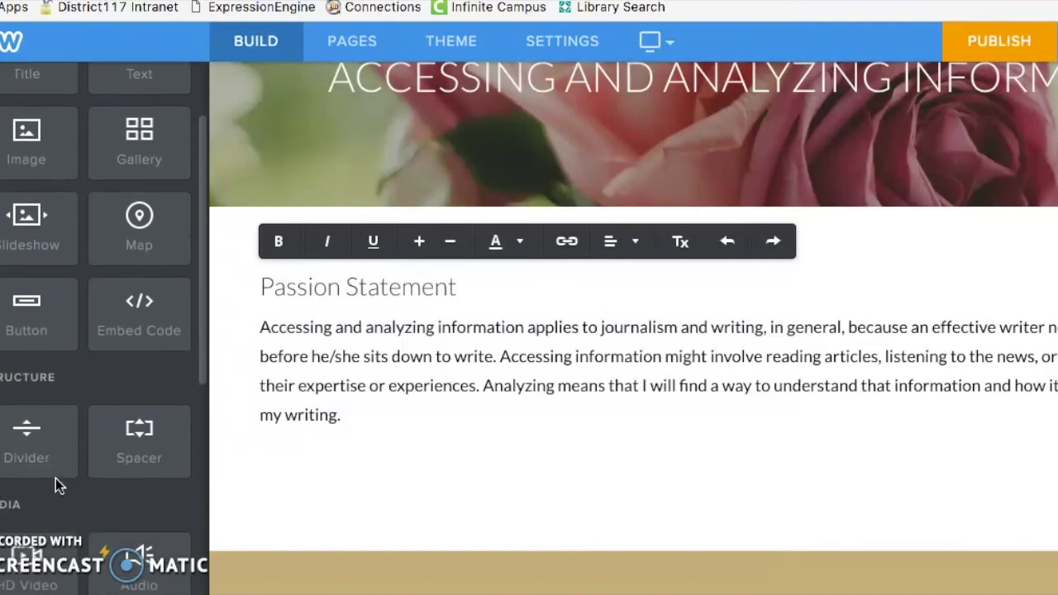
pyautogui.scroll(-5, 56, 478)
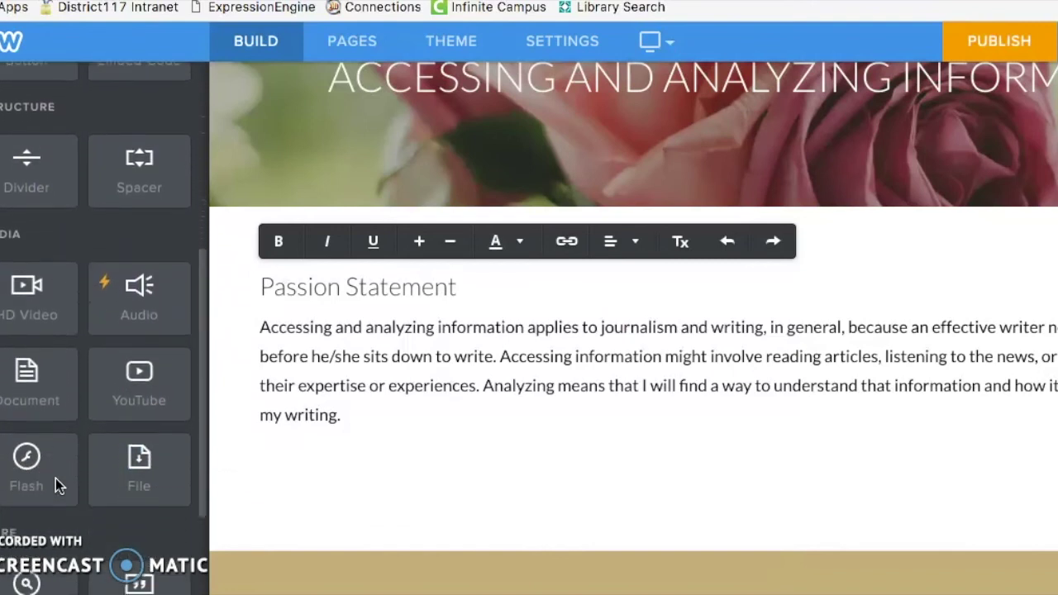
pyautogui.scroll(-2, 55, 478)
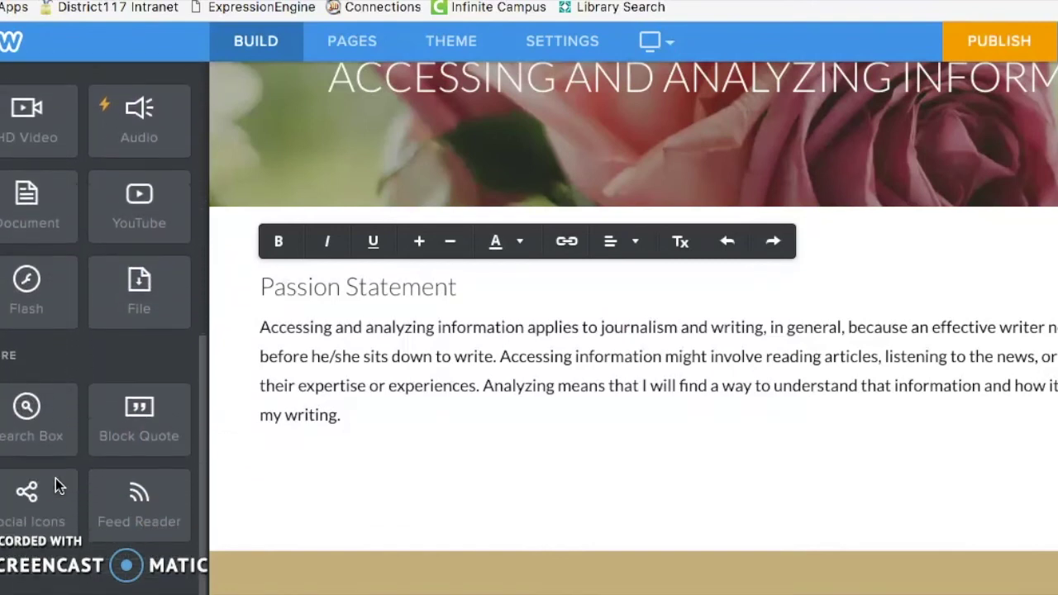
pyautogui.scroll(5, 55, 478)
pyautogui.scroll(8, 55, 478)
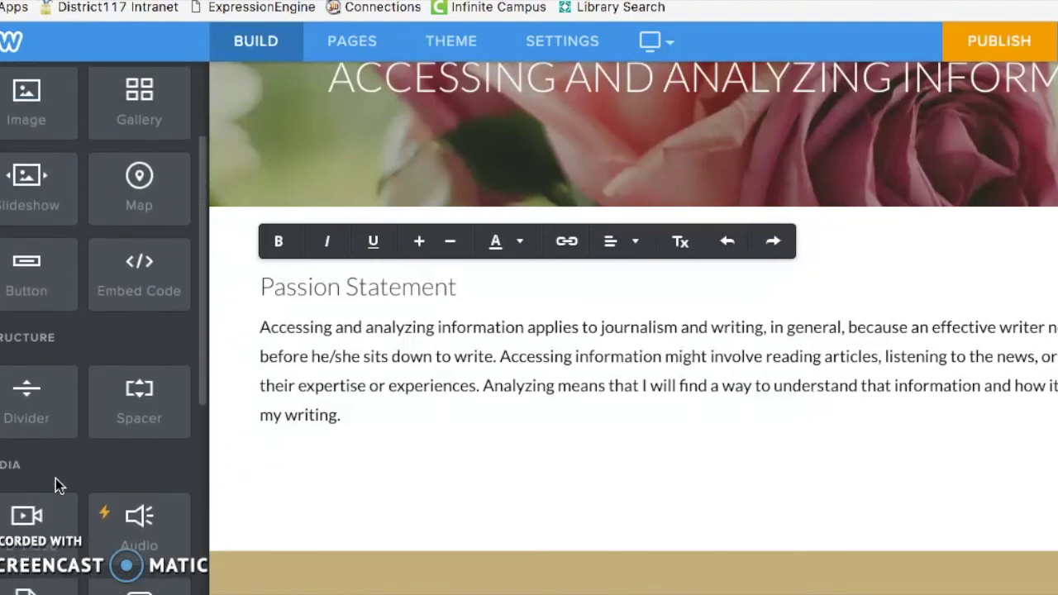
pyautogui.scroll(3, 503, 406)
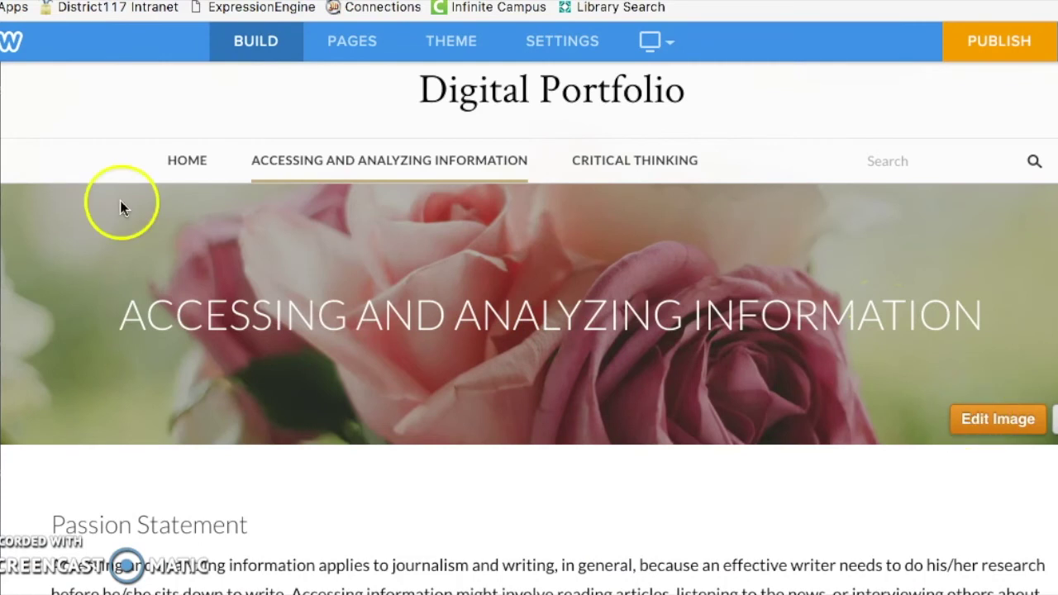
pyautogui.click(188, 162)
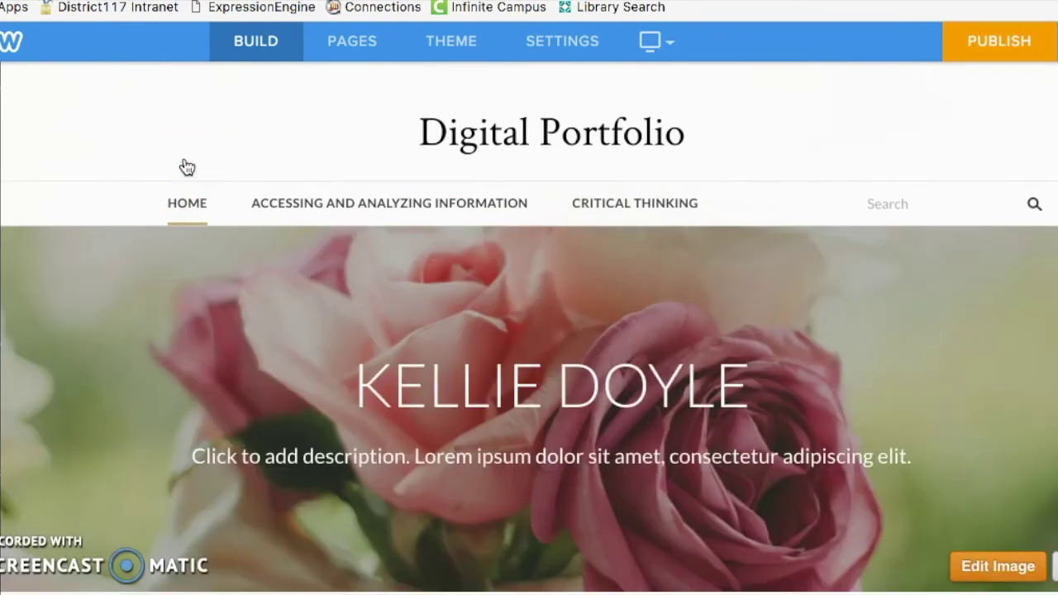
pyautogui.click(633, 424)
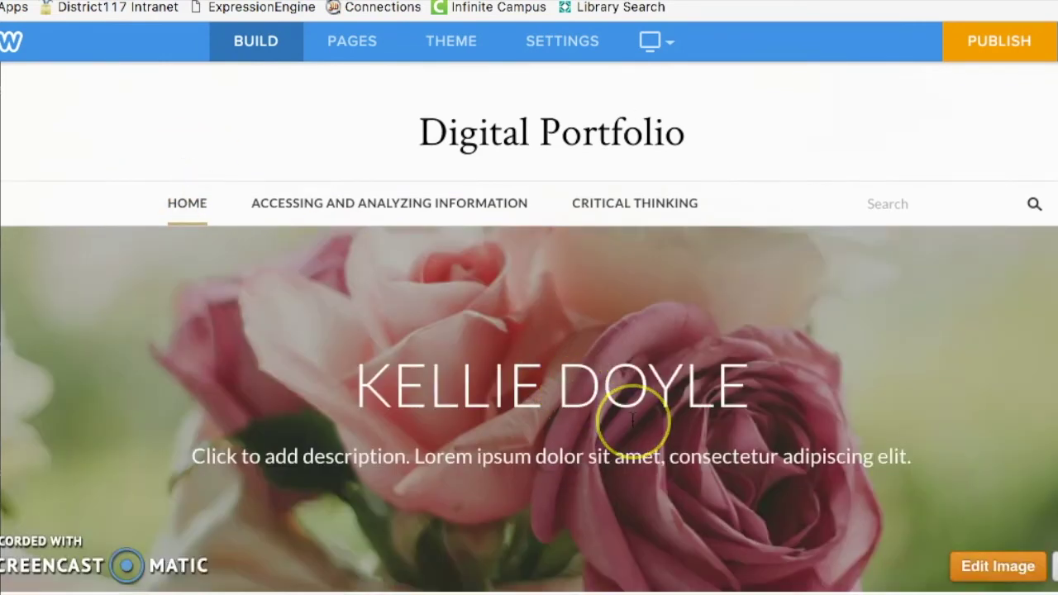
pyautogui.scroll(-1, 633, 420)
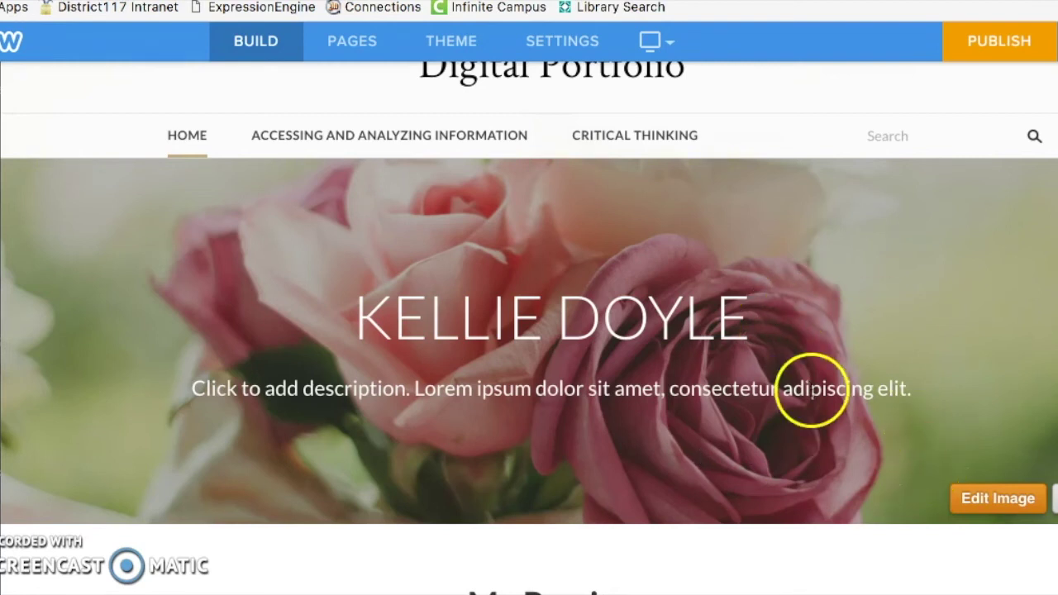
# Step: Open the banner image editor, browse alternative backgrounds, and reach the upload-photo dialog
pyautogui.click(984, 501)
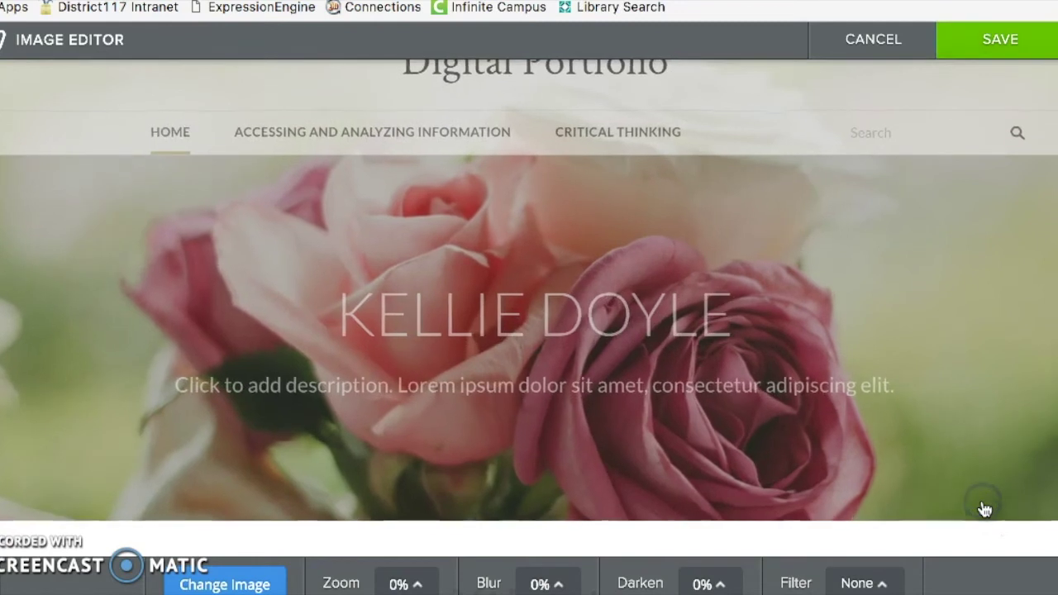
pyautogui.moveTo(980, 498); pyautogui.dragTo(576, 447)
pyautogui.scroll(-5, 576, 447)
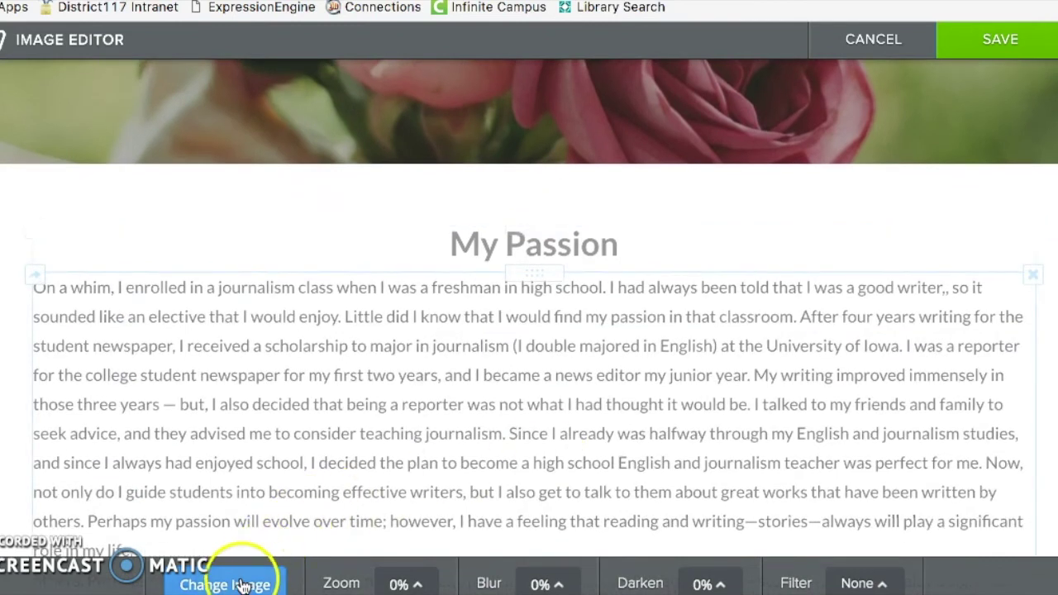
pyautogui.click(239, 583)
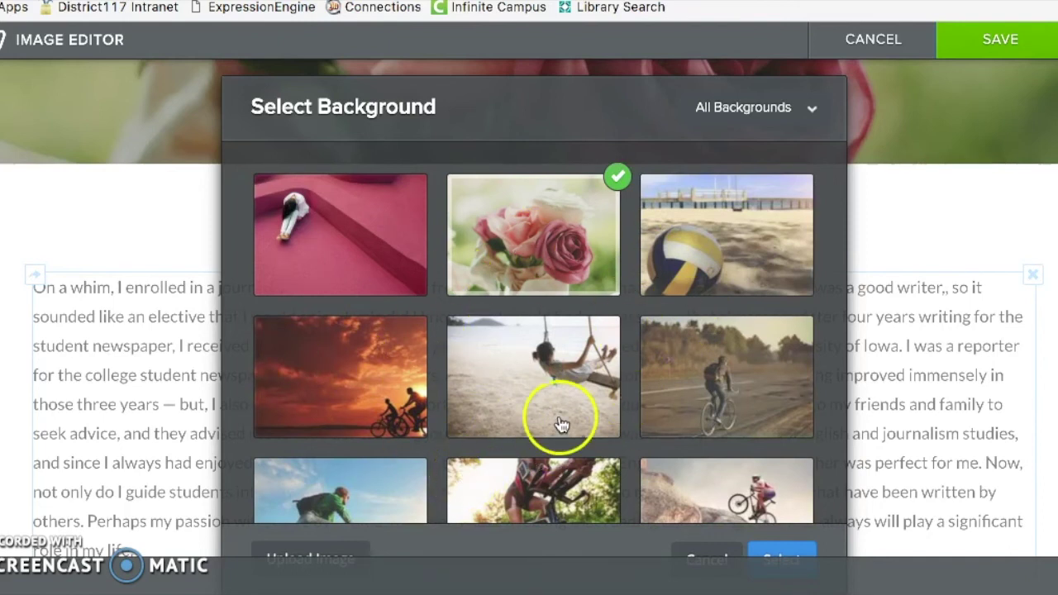
pyautogui.click(319, 557)
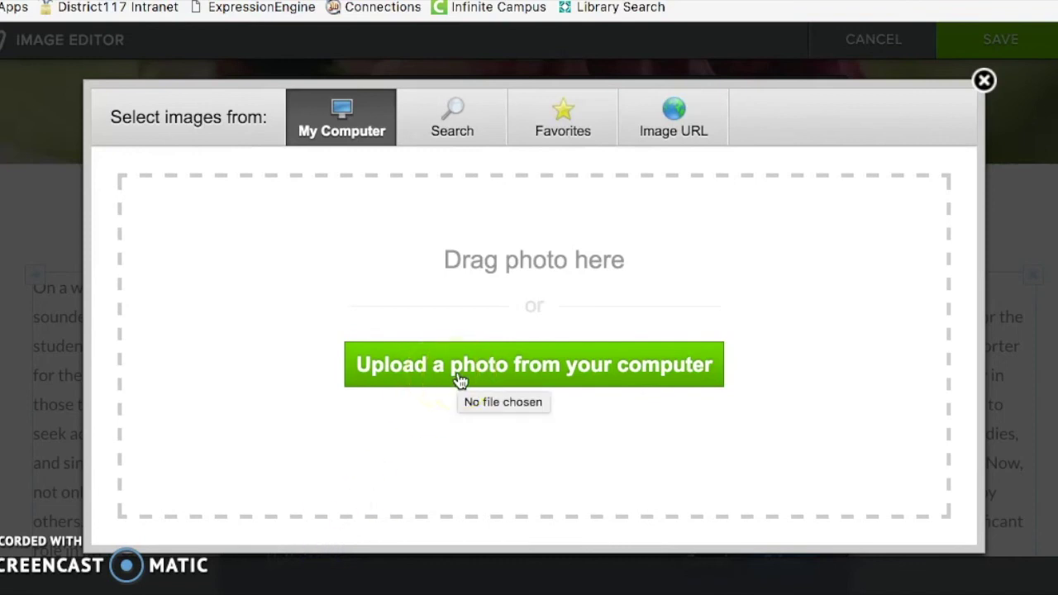
# Step: Close the upload dialog without changing the banner and look over the Passion Statement page
pyautogui.click(984, 80)
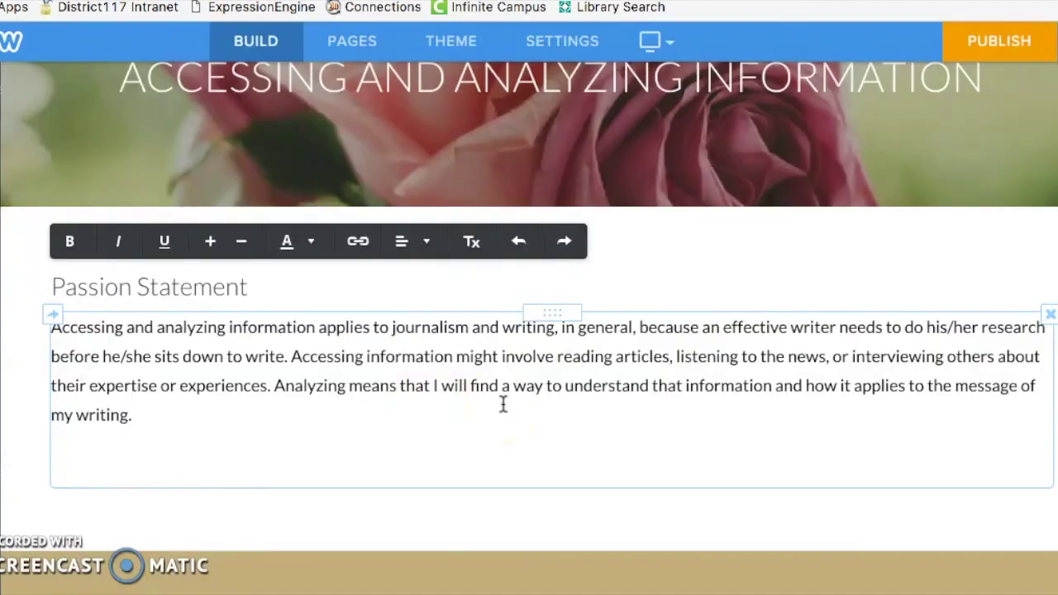
pyautogui.scroll(3, 502, 403)
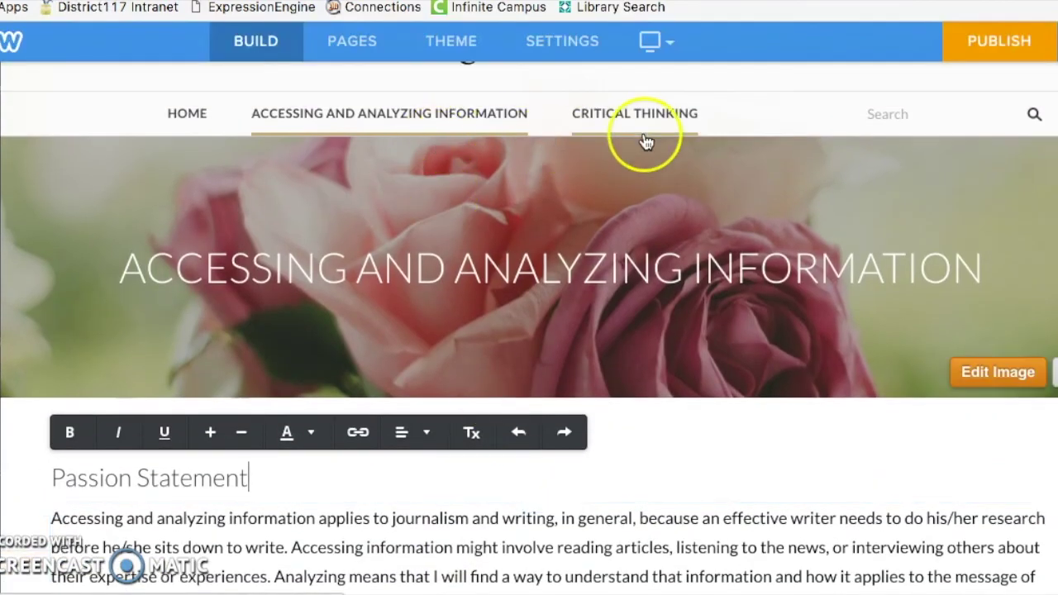
pyautogui.scroll(-3, 639, 397)
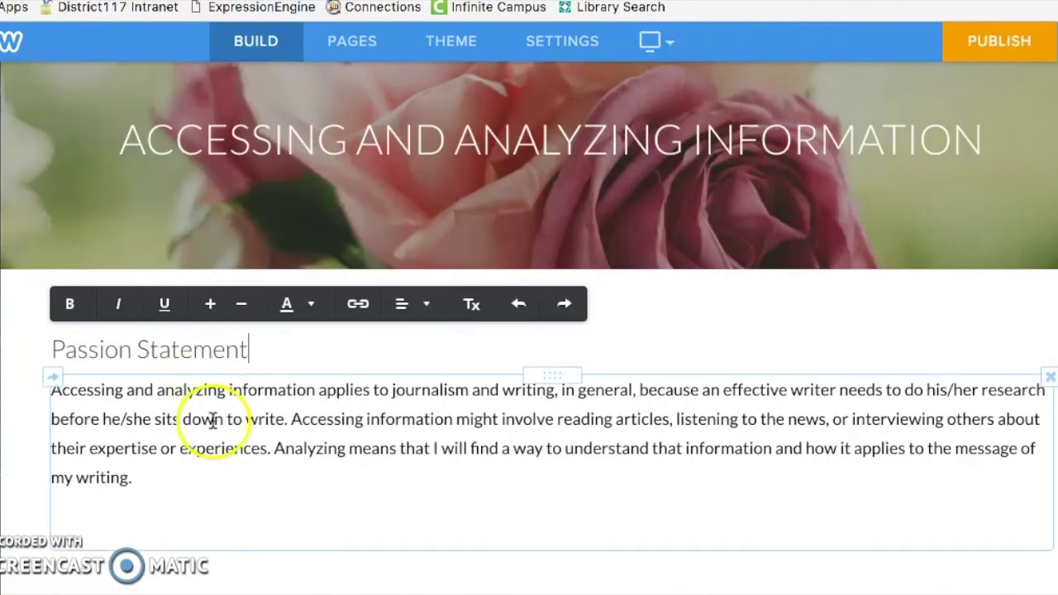
pyautogui.scroll(3, 537, 354)
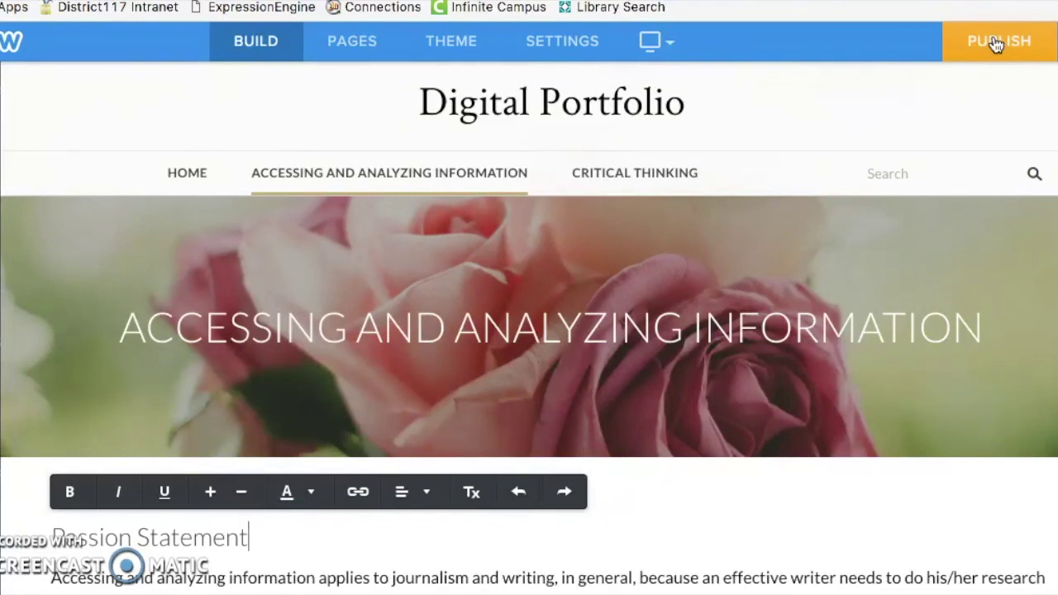
# Step: Publish the site to the suggested free weebly.com subdomain until Website Published! appears
pyautogui.click(996, 45)
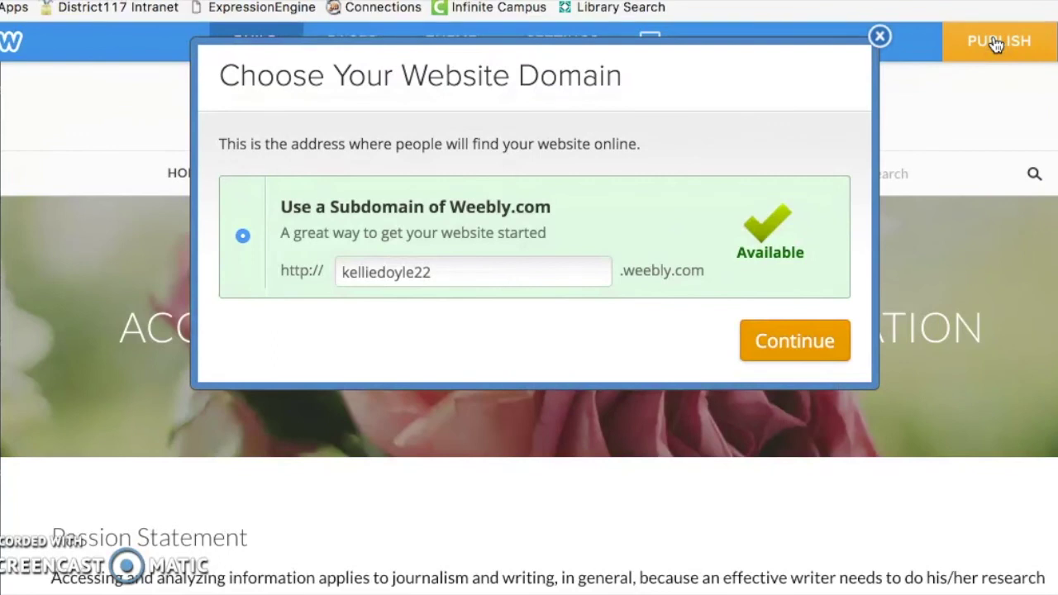
pyautogui.click(965, 67)
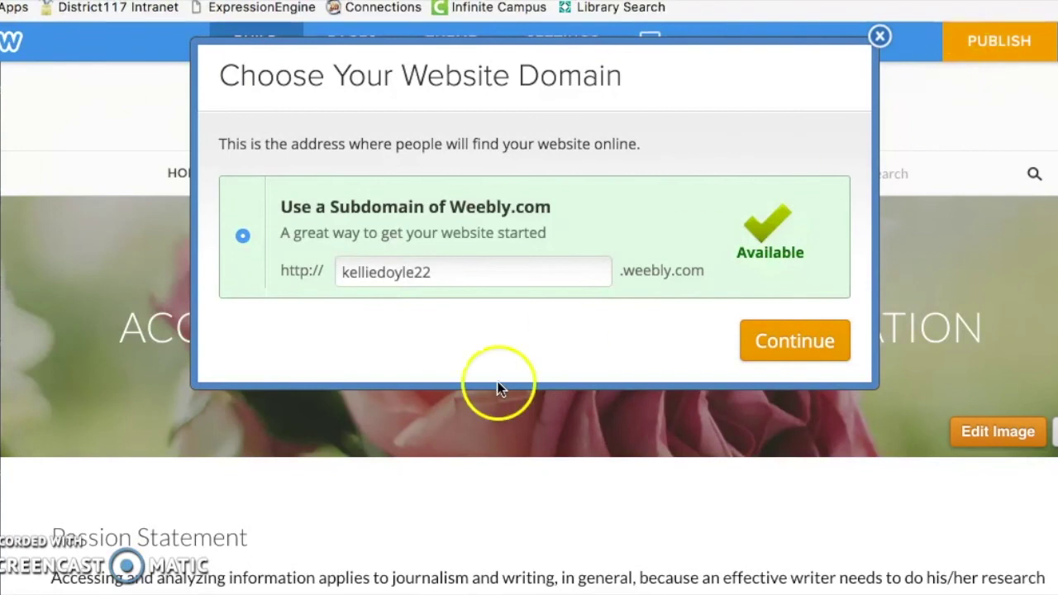
pyautogui.click(775, 348)
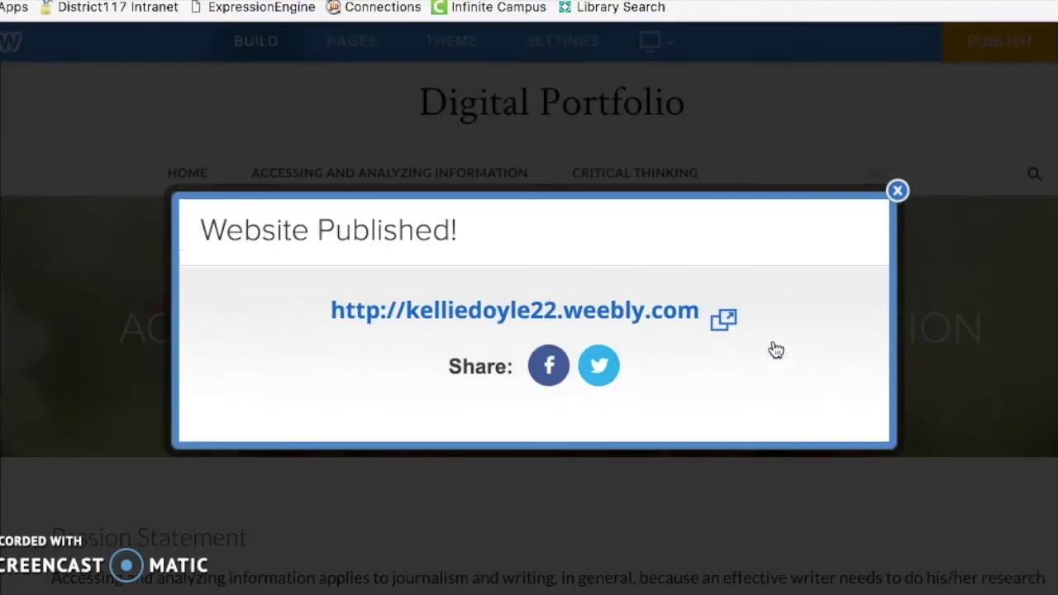
pyautogui.click(663, 321)
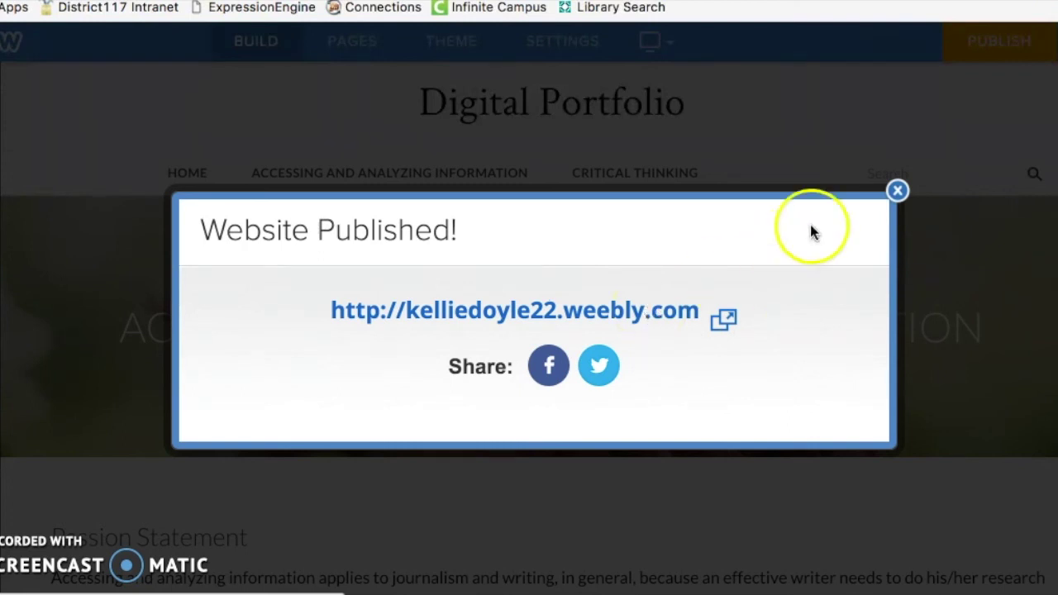
pyautogui.click(898, 191)
pyautogui.click(626, 280)
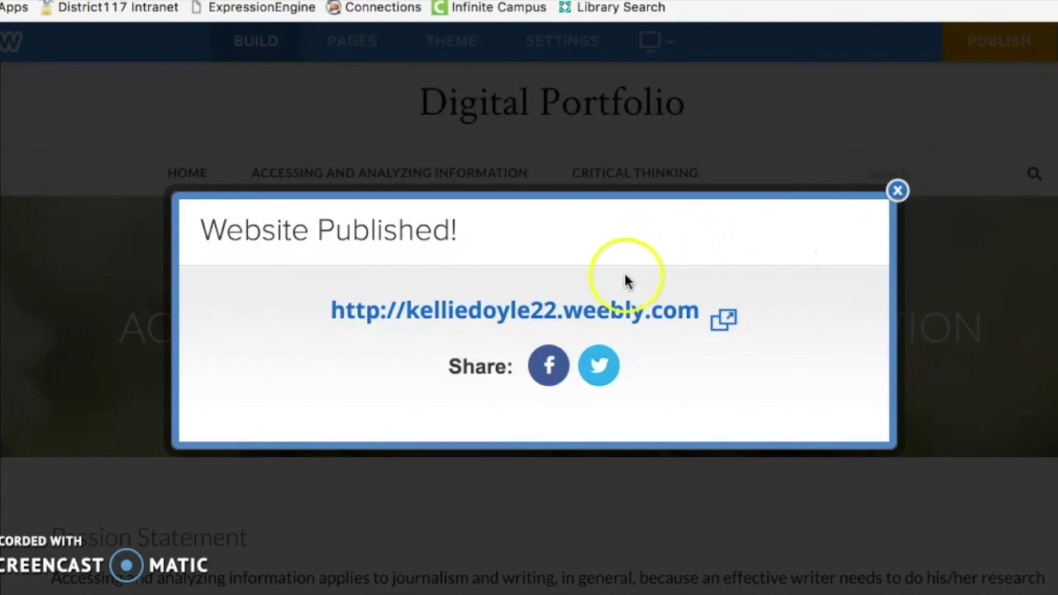
# Step: Open the live published site and check the My Passion text on the Home page
pyautogui.click(609, 312)
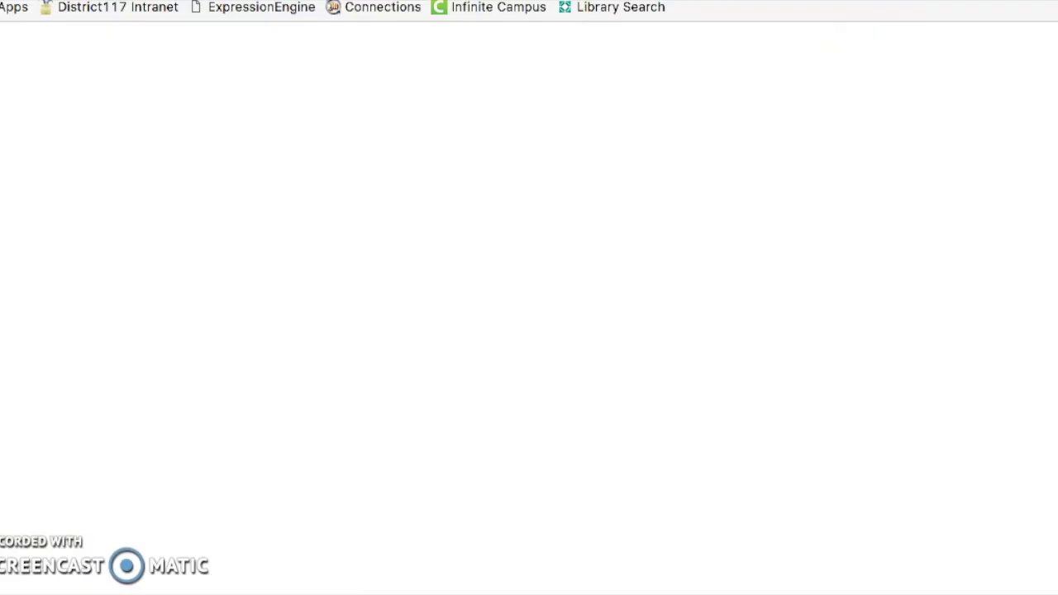
pyautogui.scroll(-2, 323, 202)
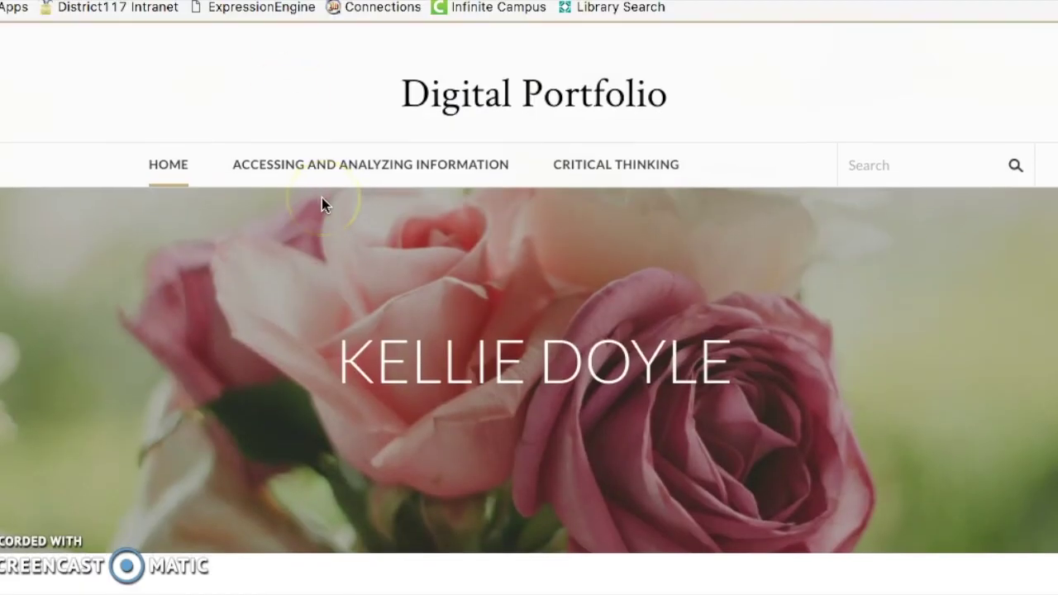
pyautogui.scroll(2, 322, 202)
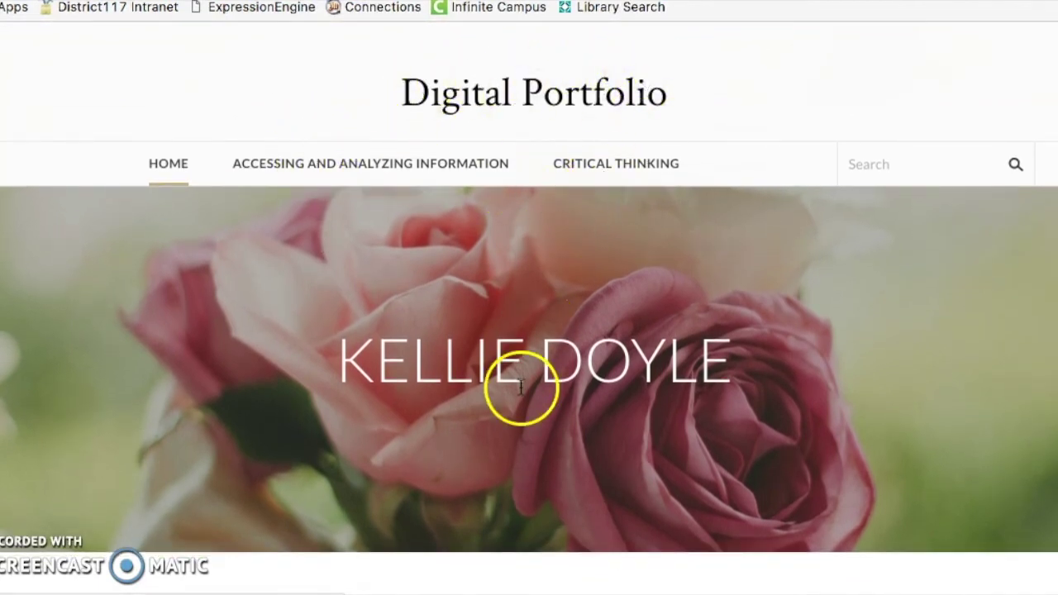
pyautogui.scroll(-4, 660, 443)
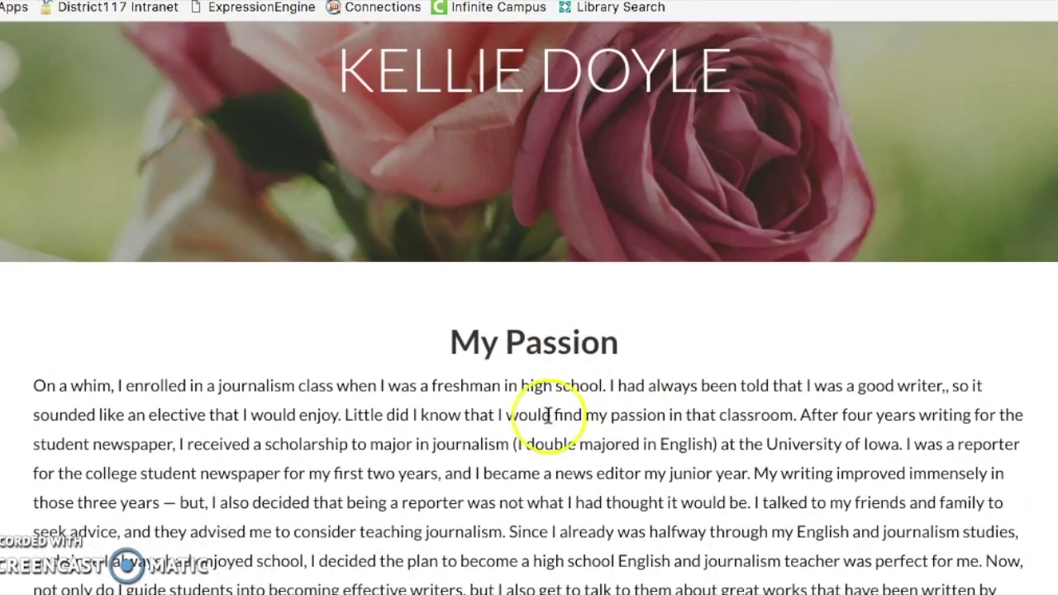
pyautogui.scroll(-3, 555, 351)
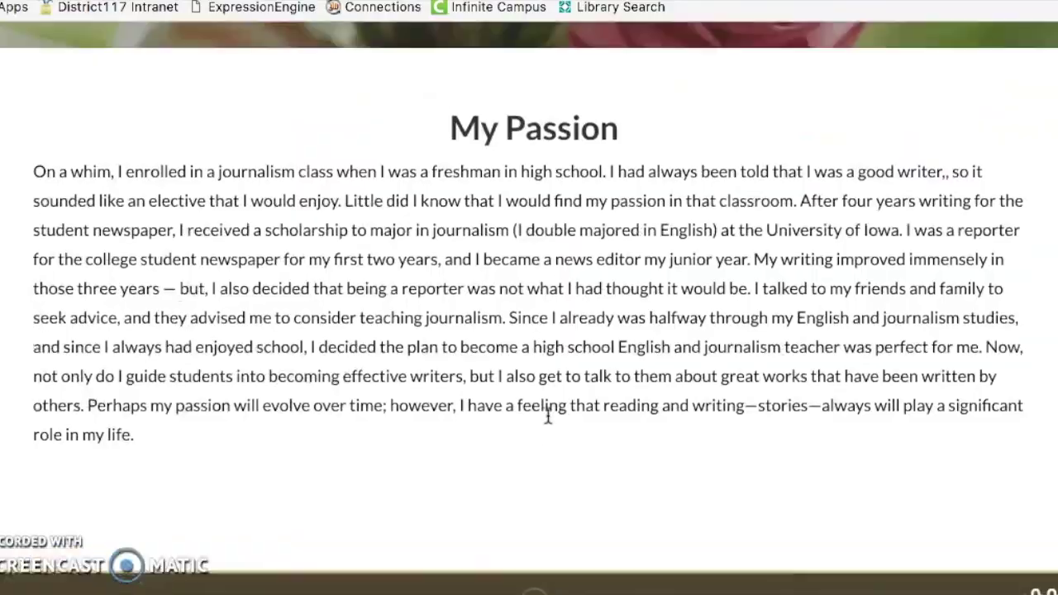
pyautogui.scroll(6, 548, 415)
# Step: View the live Accessing and Analyzing Information page with its Passion Statement
pyautogui.click(433, 163)
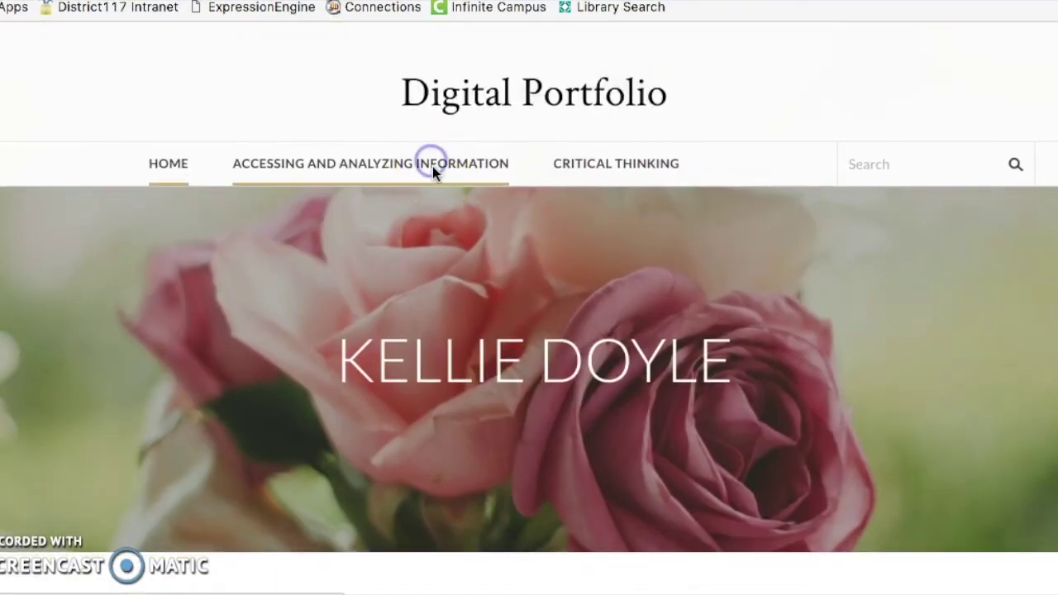
pyautogui.scroll(-2, 399, 422)
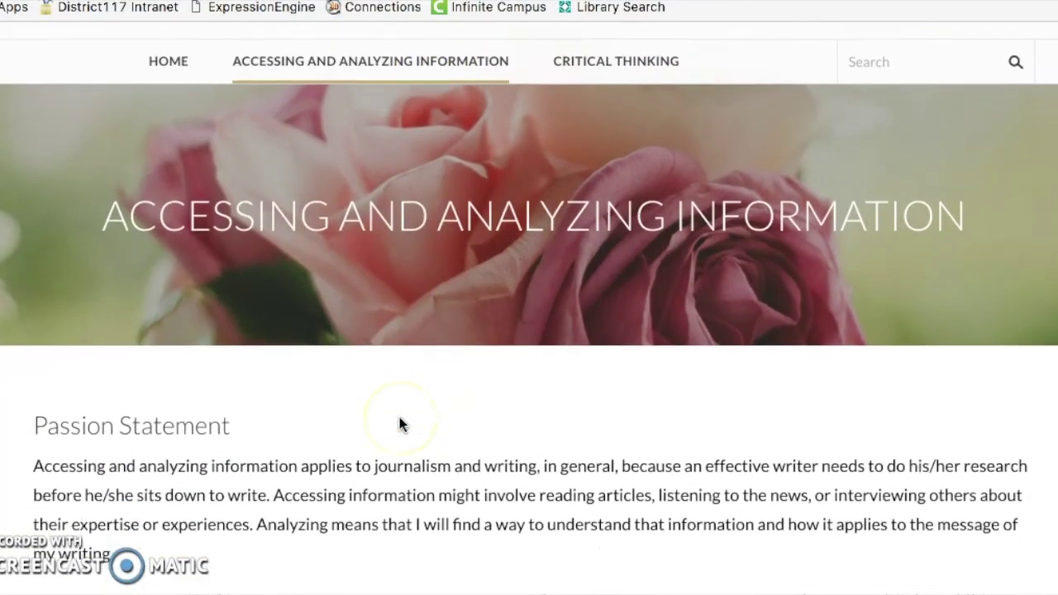
pyautogui.scroll(-3, 400, 417)
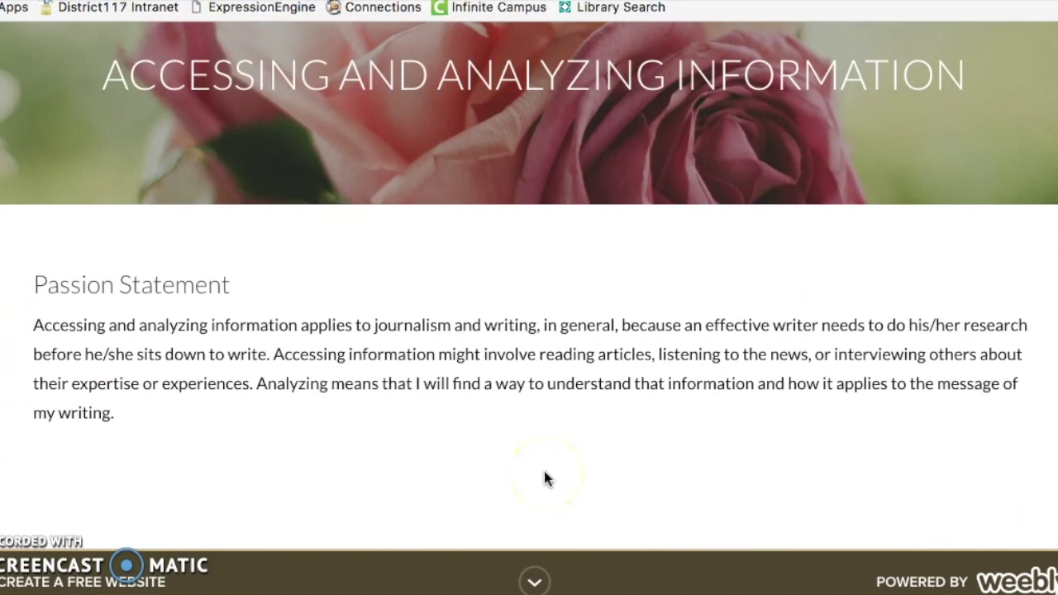
pyautogui.scroll(5, 567, 346)
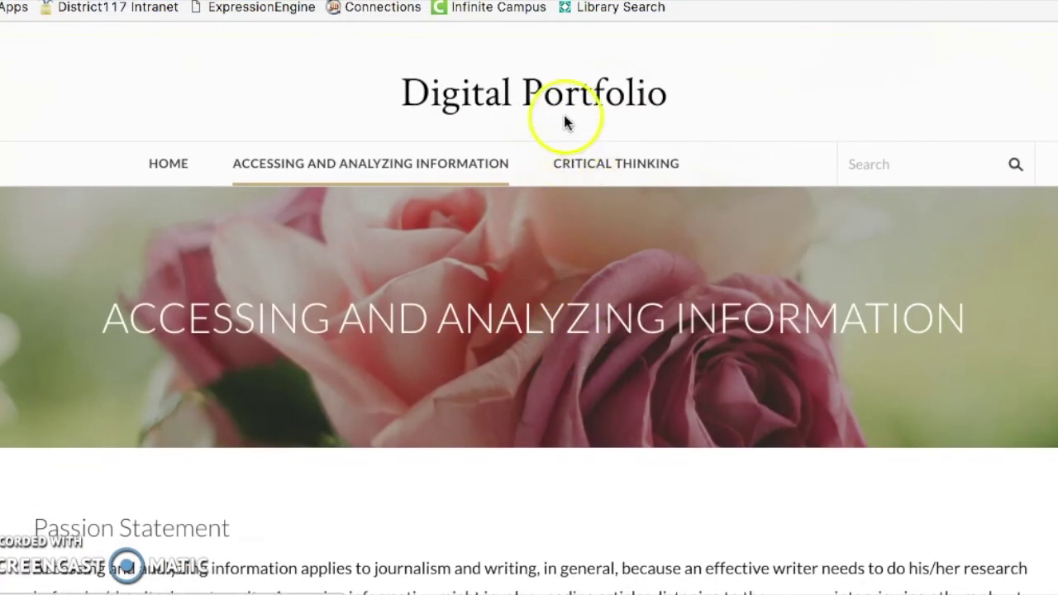
pyautogui.click(30, 508)
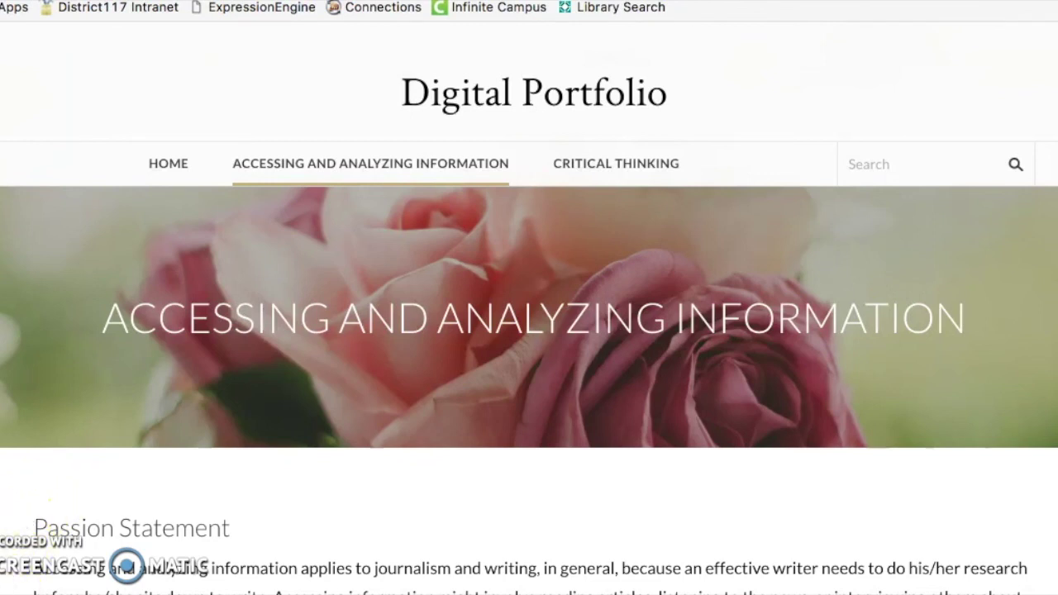